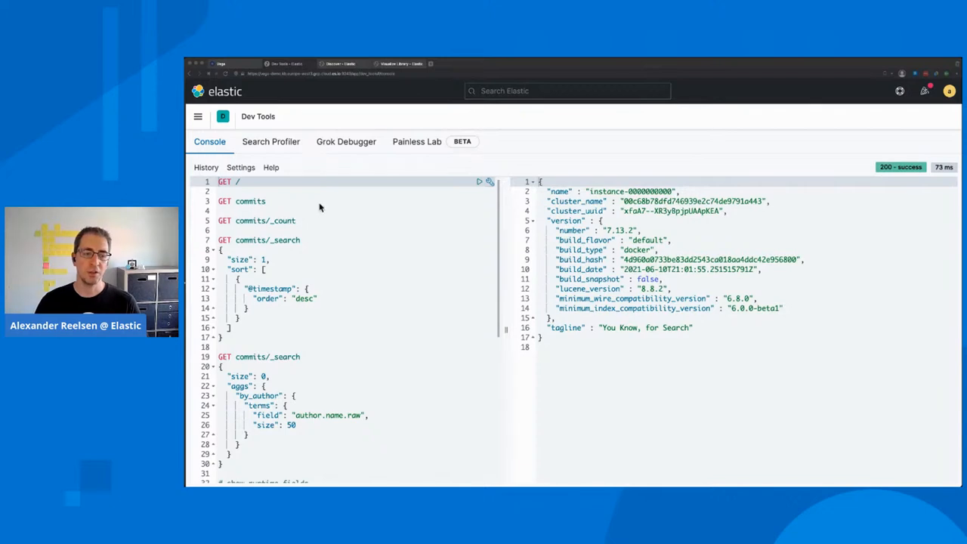
# - Select the GET commits/_search request, then switch browser tabs to the Vega website
pyautogui.click(334, 250)
pyautogui.hotkey('ctrl', 'shift', 'Tab')
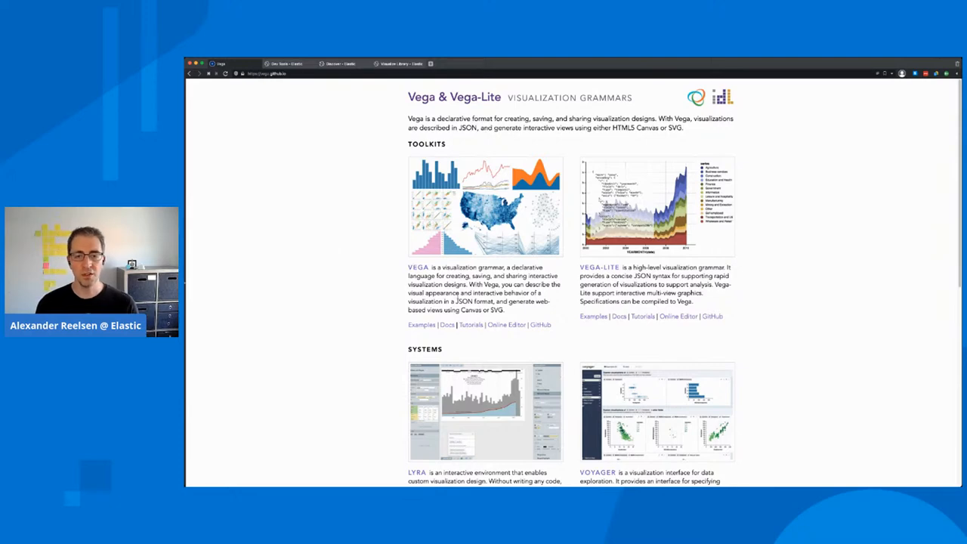
# - From the Vega-Lite homepage, open the Examples gallery and find-in-page jump to the Histograms section
pyautogui.click(677, 205)
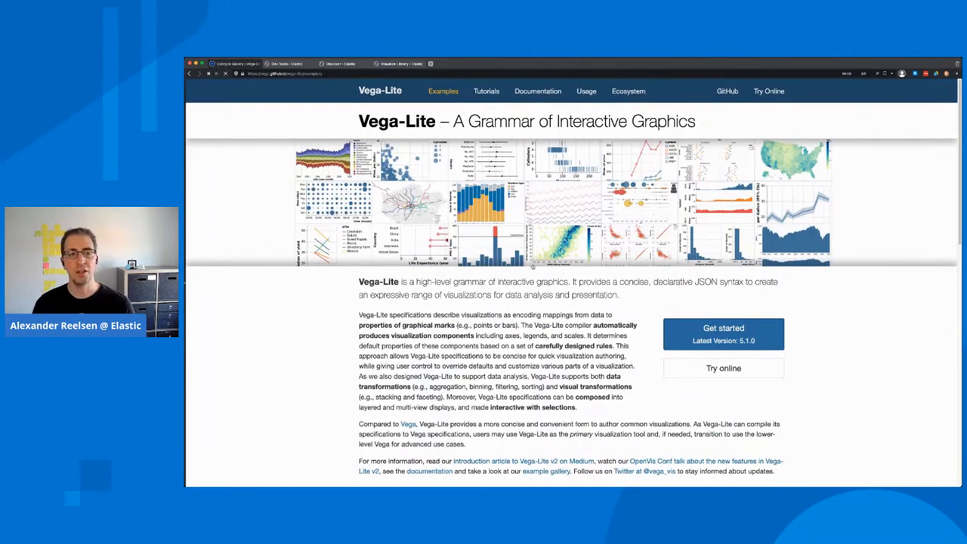
pyautogui.click(443, 91)
pyautogui.scroll(-5, 538, 268)
pyautogui.scroll(-3, 538, 268)
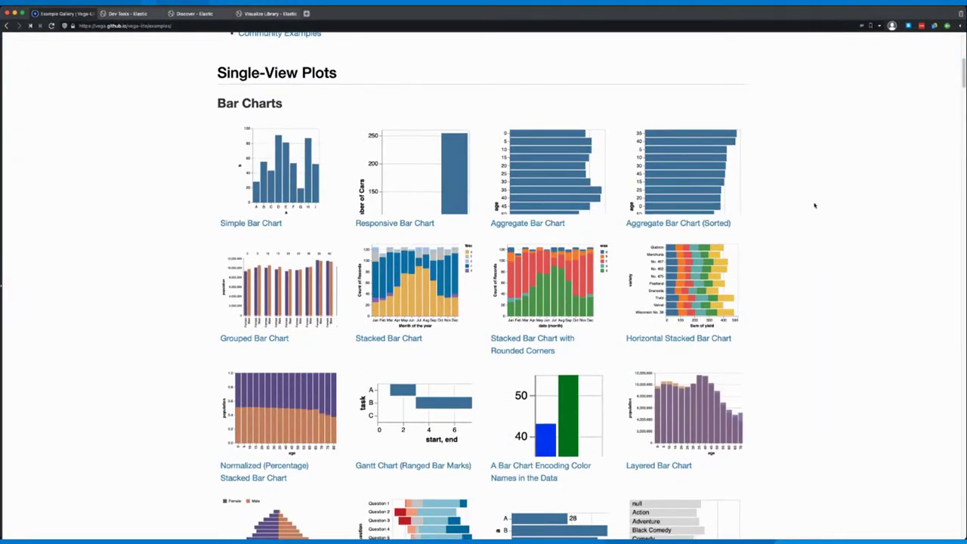
pyautogui.scroll(-2, 815, 205)
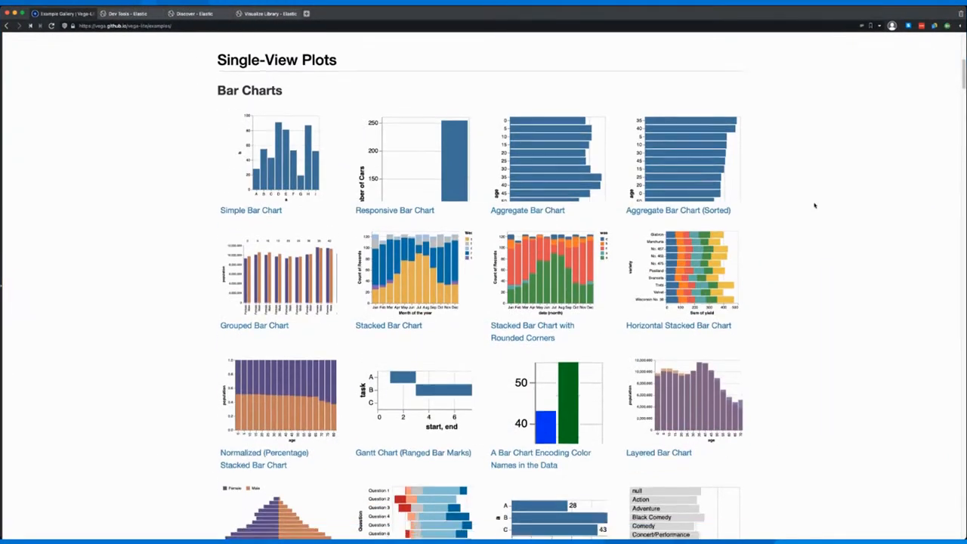
pyautogui.scroll(-2, 814, 205)
pyautogui.scroll(-2, 814, 205)
pyautogui.scroll(-3, 814, 205)
pyautogui.scroll(-3, 814, 205)
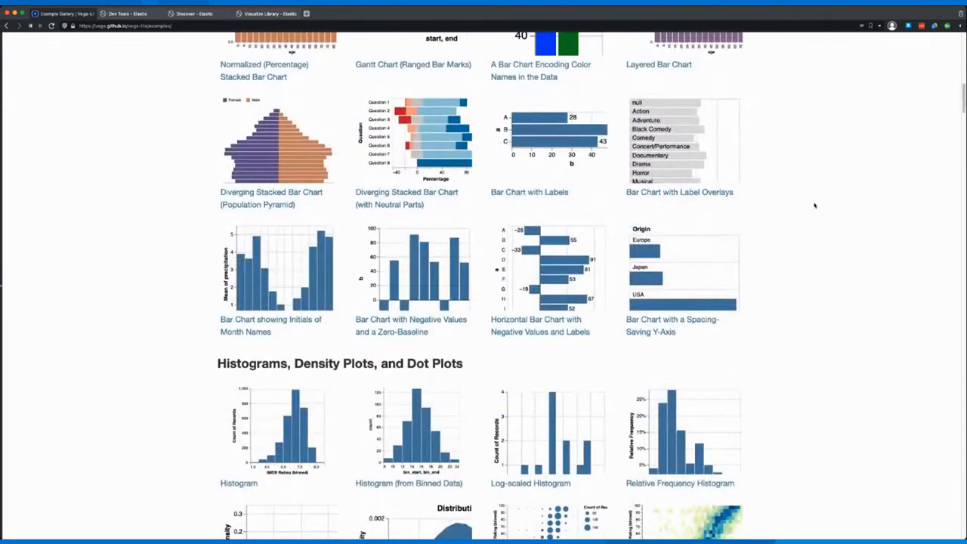
pyautogui.scroll(-3, 814, 205)
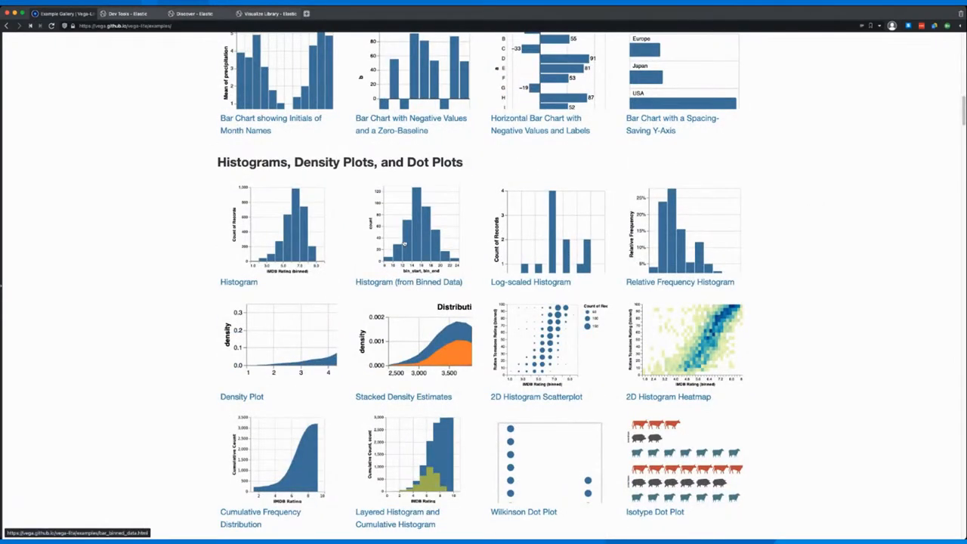
pyautogui.scroll(-5, 423, 240)
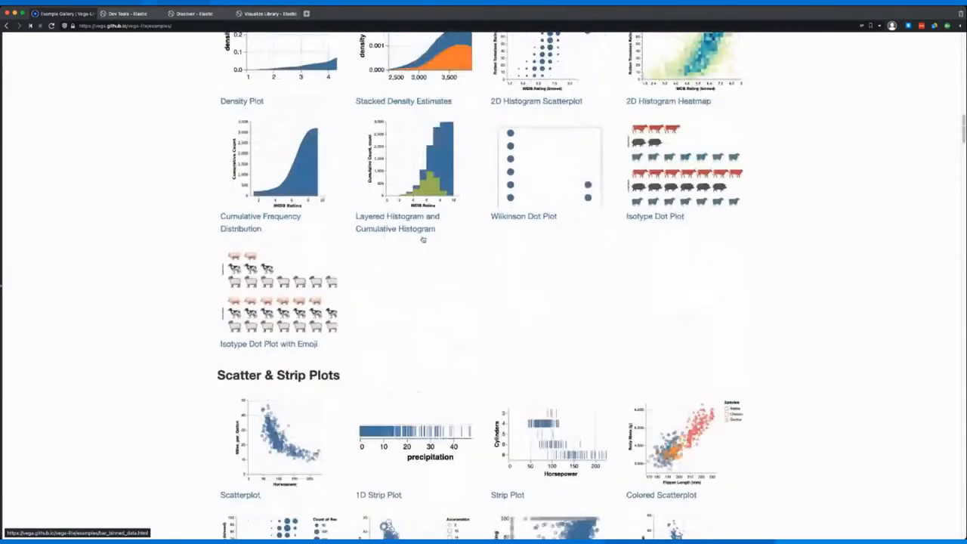
pyautogui.scroll(-4, 423, 240)
pyautogui.scroll(-5, 503, 281)
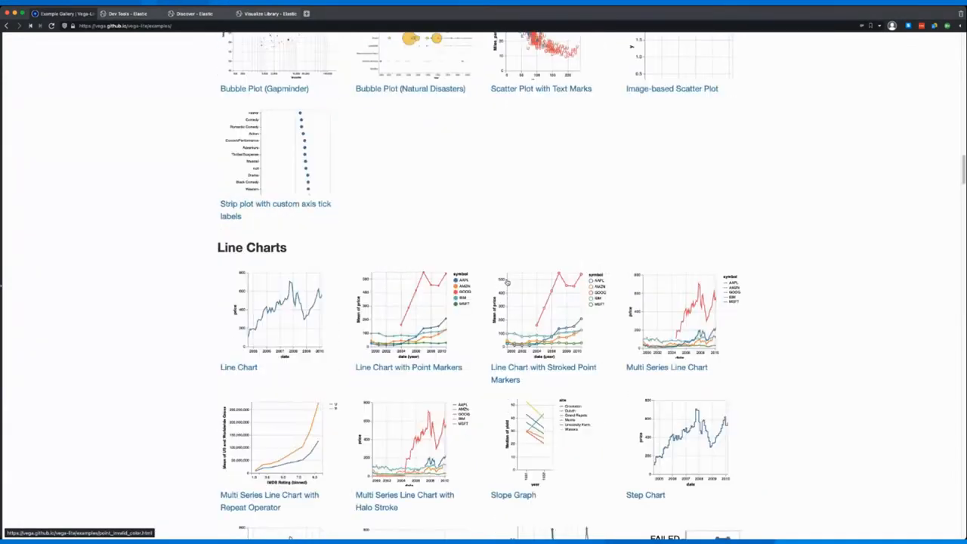
pyautogui.scroll(-1, 503, 281)
pyautogui.scroll(-6, 503, 281)
pyautogui.scroll(-6, 503, 281)
pyautogui.scroll(-1, 507, 282)
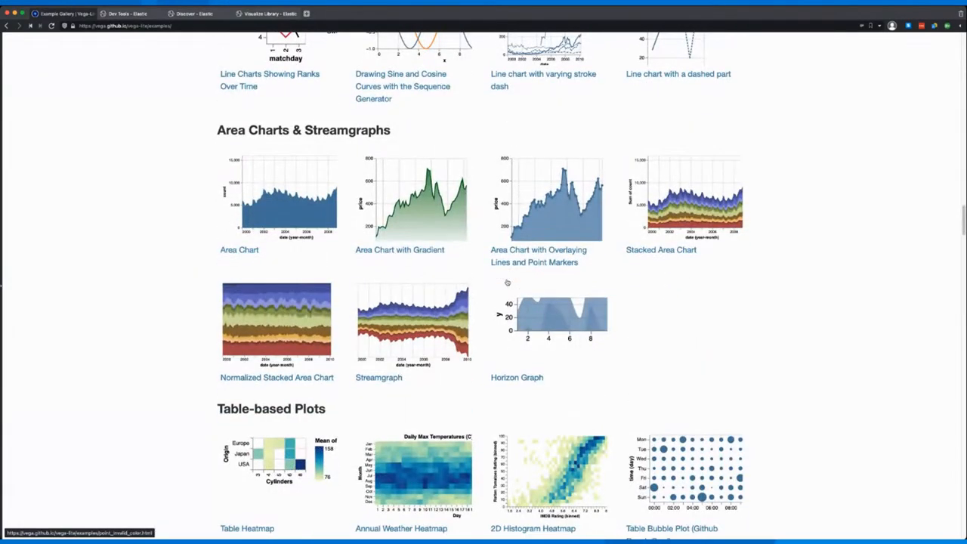
pyautogui.scroll(-5, 507, 282)
pyautogui.scroll(-4, 507, 282)
pyautogui.scroll(-3, 507, 282)
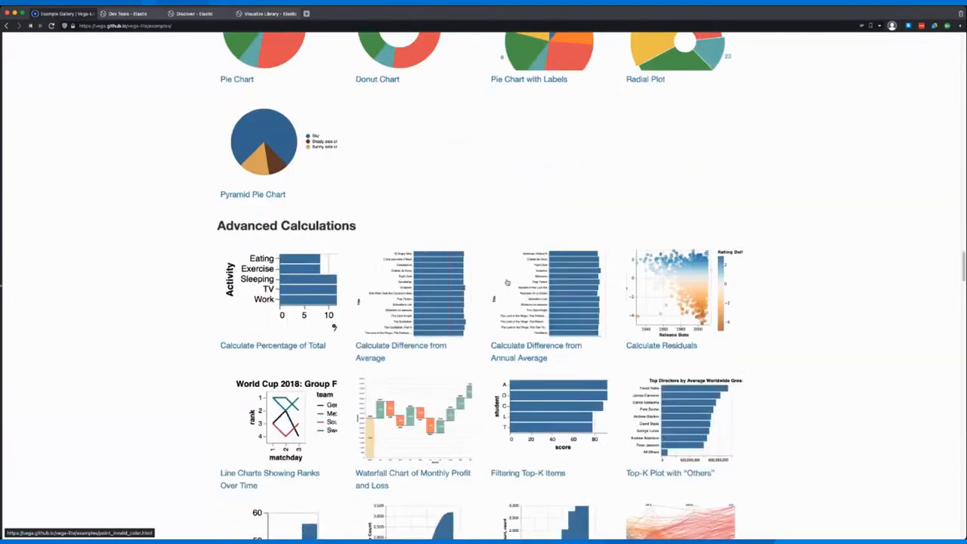
pyautogui.scroll(-2, 507, 281)
pyautogui.scroll(-6, 507, 282)
pyautogui.scroll(-4, 507, 282)
pyautogui.scroll(-6, 507, 281)
pyautogui.scroll(-5, 507, 282)
pyautogui.scroll(-2, 506, 282)
pyautogui.scroll(-1, 507, 282)
pyautogui.scroll(-2, 507, 282)
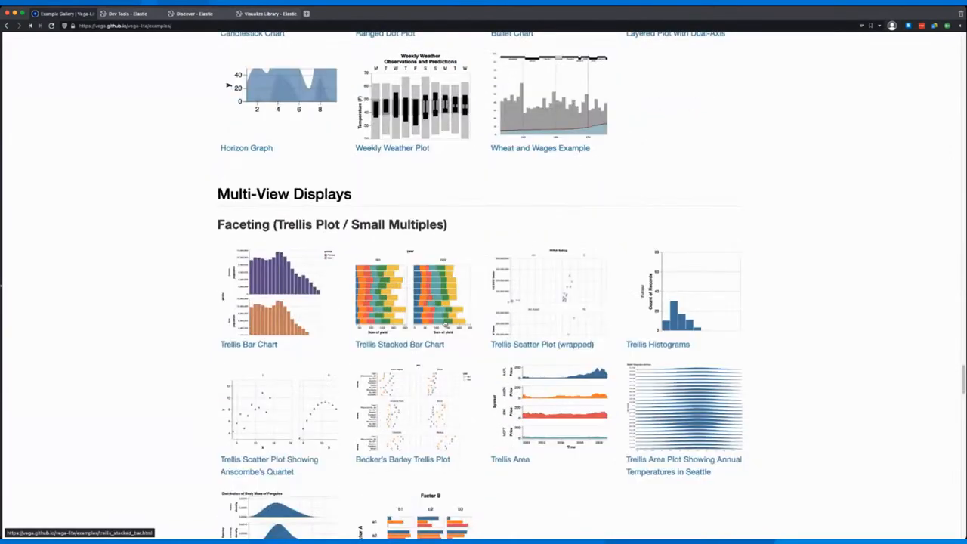
pyautogui.scroll(-5, 506, 282)
pyautogui.scroll(-6, 507, 282)
pyautogui.scroll(-5, 539, 265)
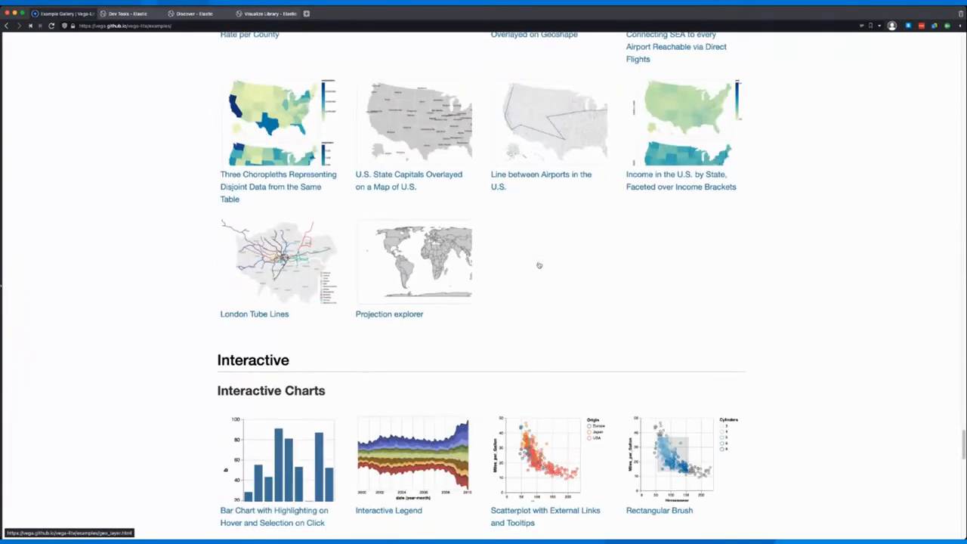
pyautogui.scroll(-3, 539, 265)
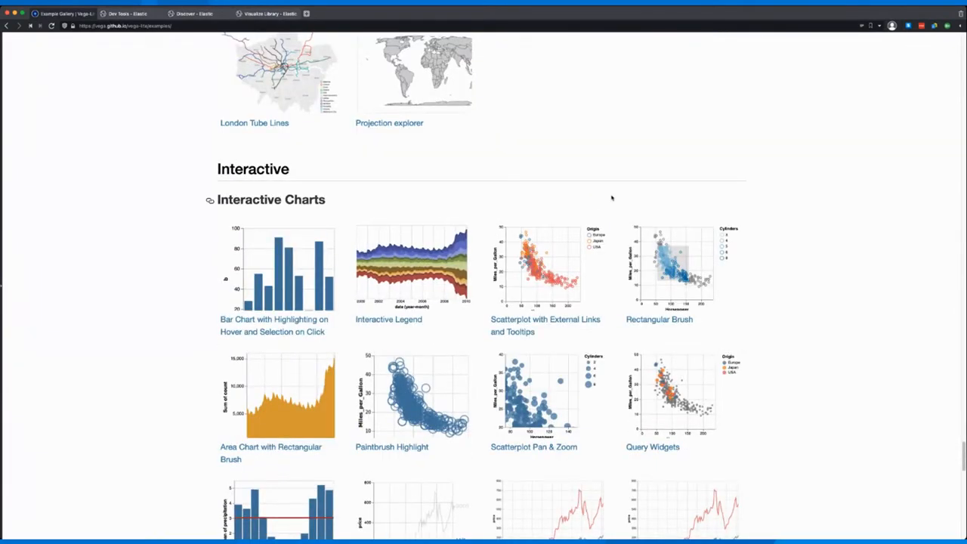
pyautogui.hotkey('ctrl', 'f')
pyautogui.write('hist')
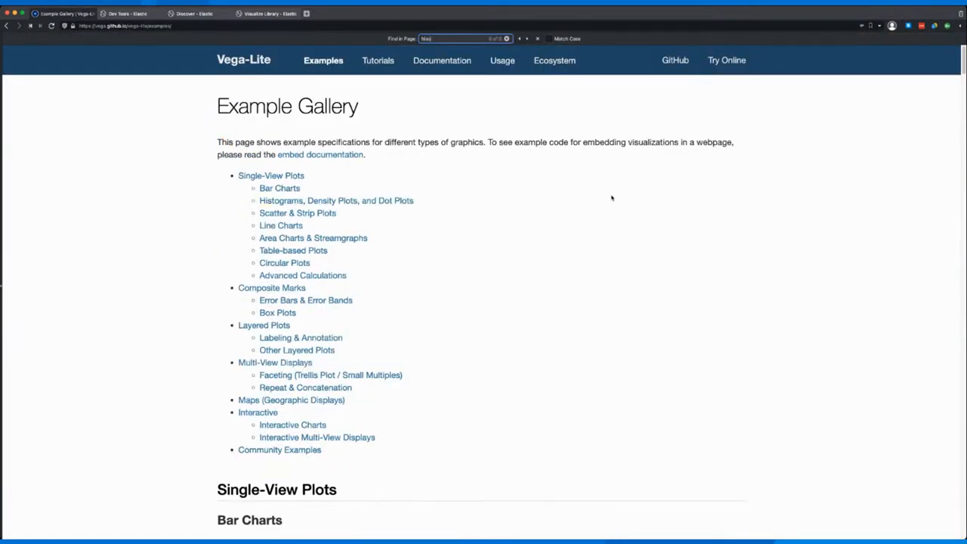
pyautogui.write('ograms')
pyautogui.press('BackSpace')
pyautogui.press('BackSpace')
pyautogui.press('BackSpace')
pyautogui.press('Return')
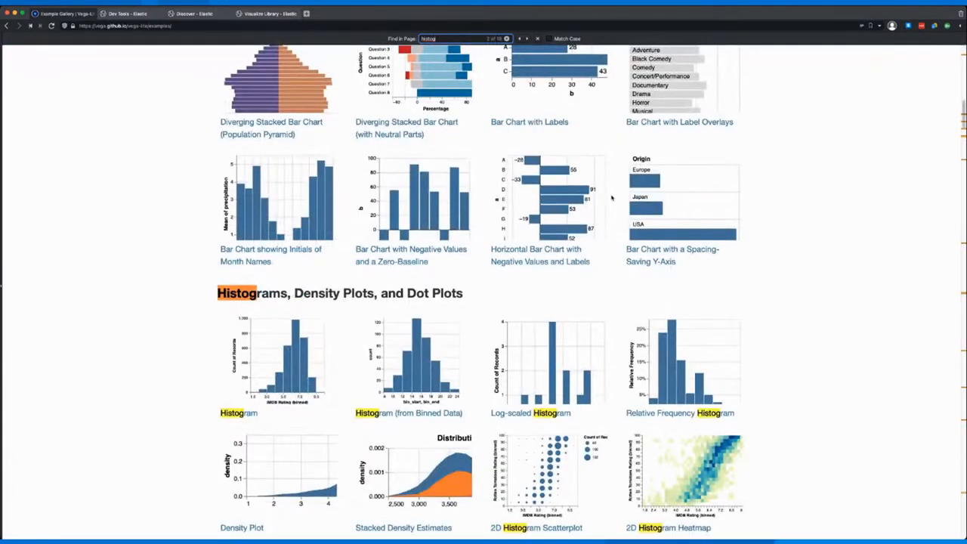
pyautogui.scroll(-2, 680, 340)
# - Open the 2D Histogram Heatmap example from the gallery thumbnails
pyautogui.click(696, 376)
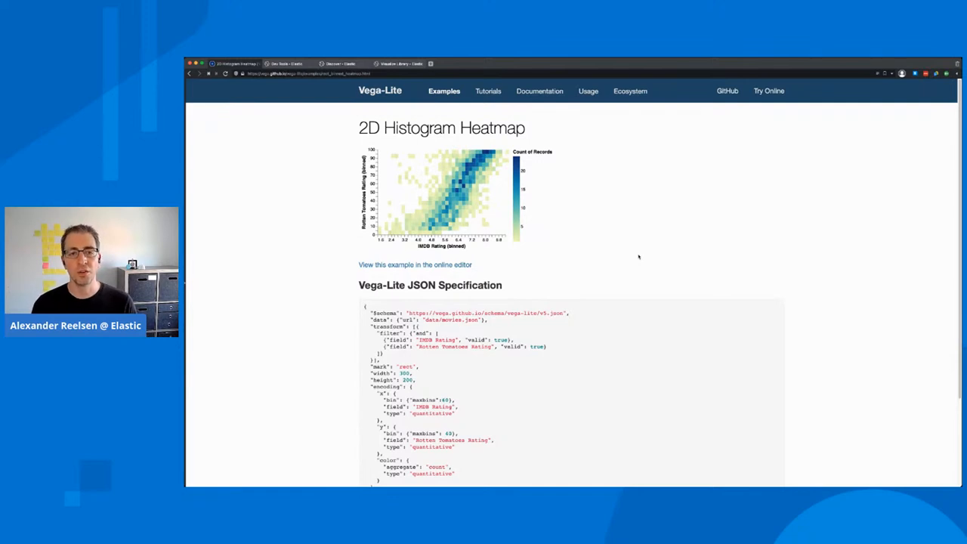
# - Back in Dev Tools, run the GET /, commits count and commits search requests in turn
pyautogui.hotkey('ctrl', 'Tab')
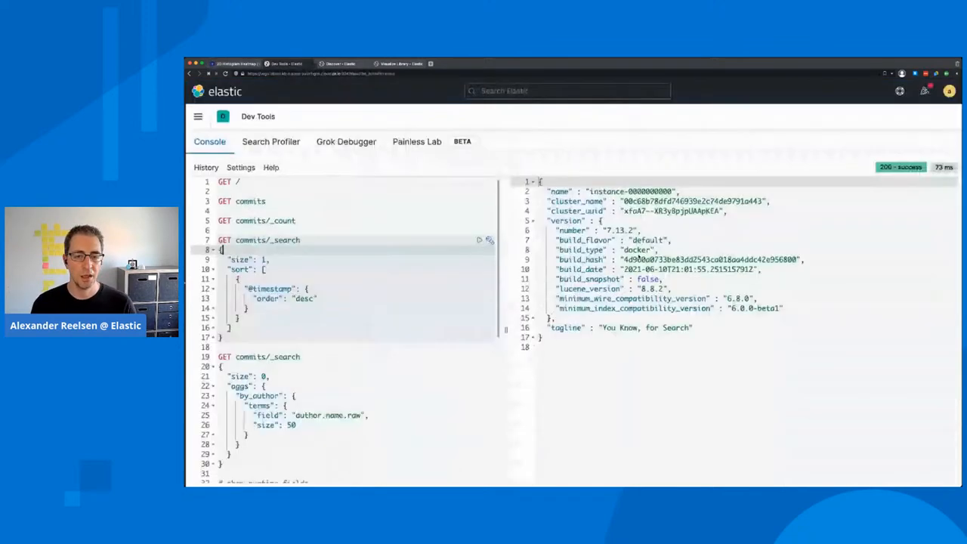
pyautogui.hotkey('ctrl', 'Home')
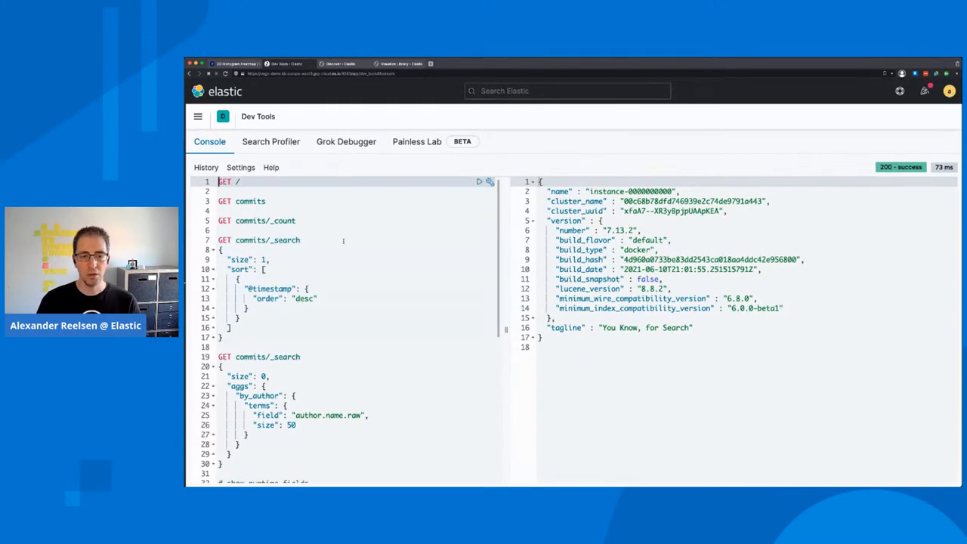
pyautogui.hotkey('ctrl', 'Return')
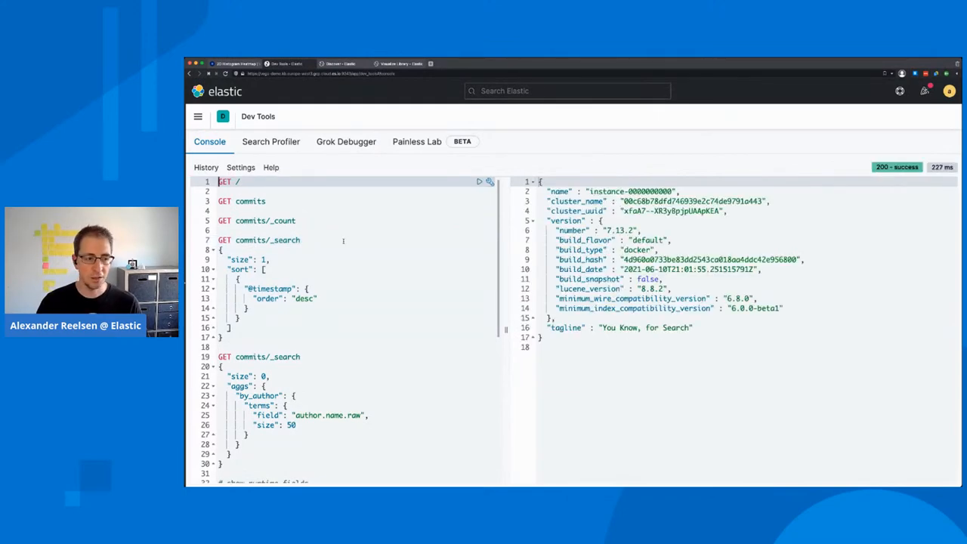
pyautogui.press('Down')
pyautogui.press('Down')
pyautogui.press('Down')
pyautogui.press('Down')
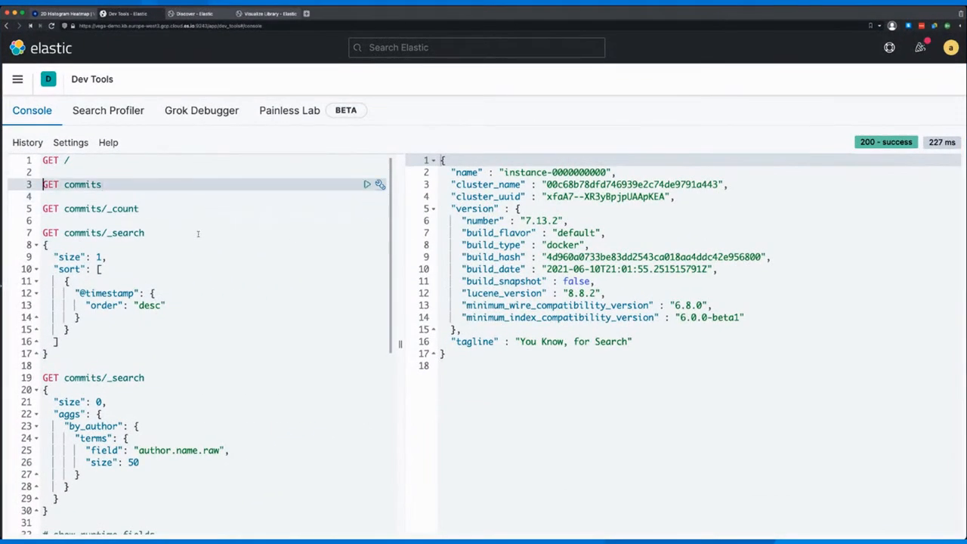
pyautogui.hotkey('ctrl', 'Return')
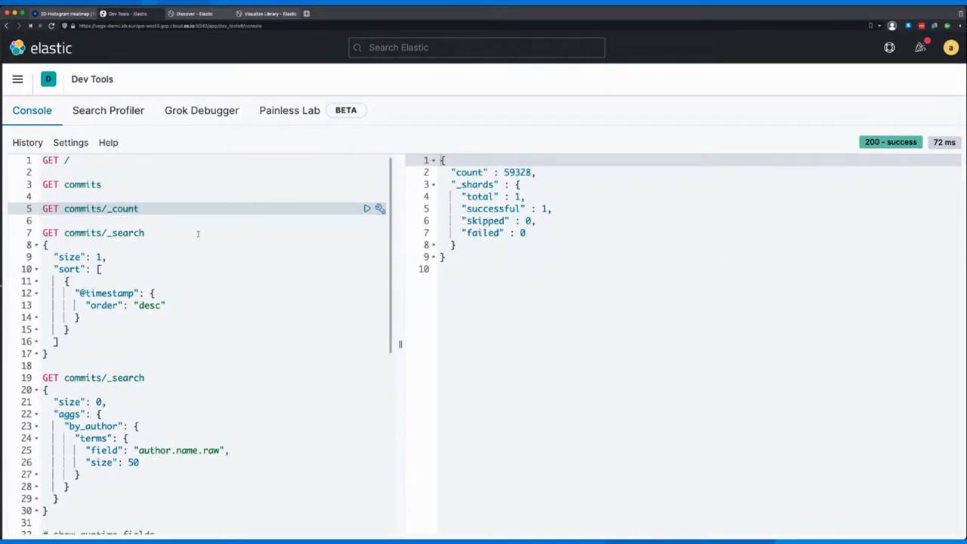
pyautogui.press('Down')
pyautogui.press('Down')
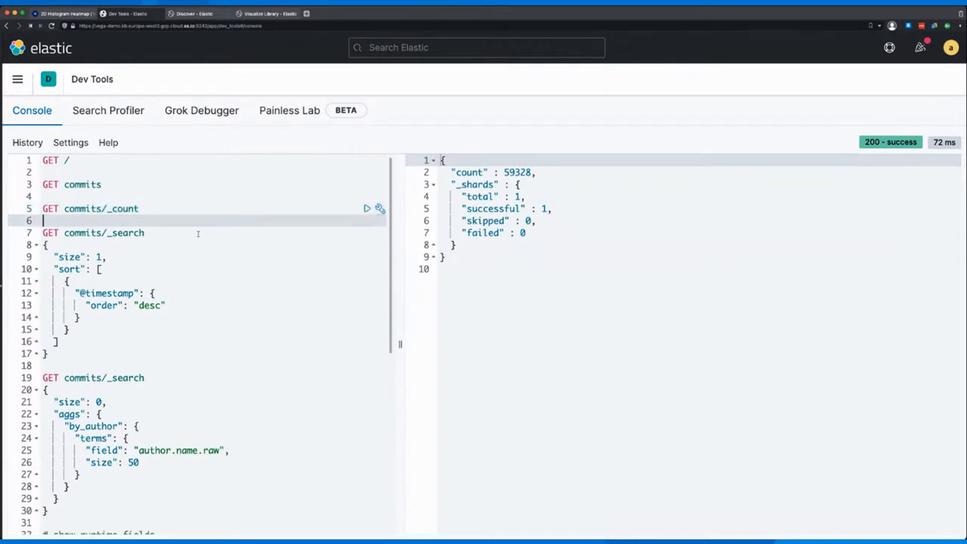
pyautogui.hotkey('ctrl', 'Return')
# - Remove the desc sort order and rerun to show the first commit with its 2010 timestamp
pyautogui.press('Down')
pyautogui.press('Down')
pyautogui.press('Down')
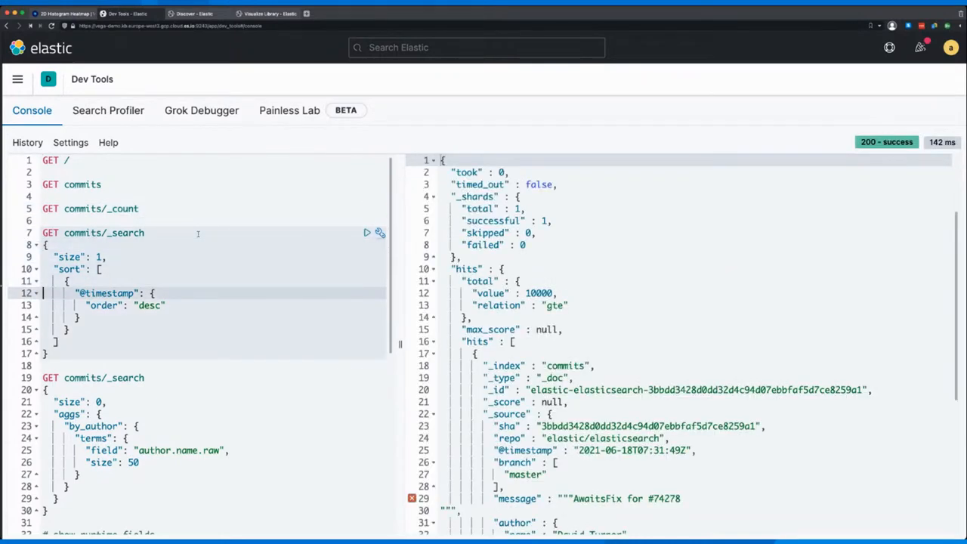
pyautogui.press('Down')
pyautogui.press('Down')
pyautogui.press('Left')
pyautogui.press('BackSpace')
pyautogui.press('BackSpace')
pyautogui.press('BackSpace')
pyautogui.write('asc')
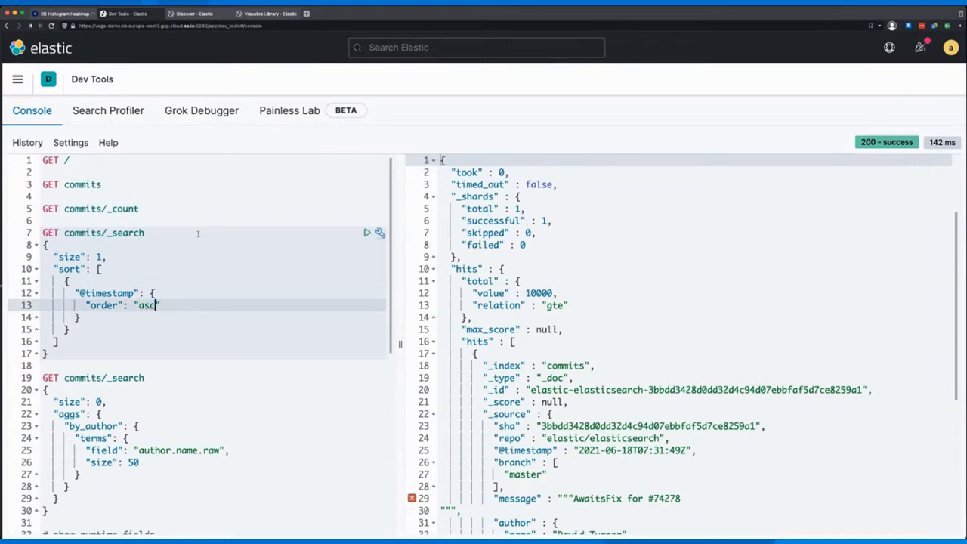
pyautogui.hotkey('ctrl', 'Return')
pyautogui.scroll(-8, 679, 339)
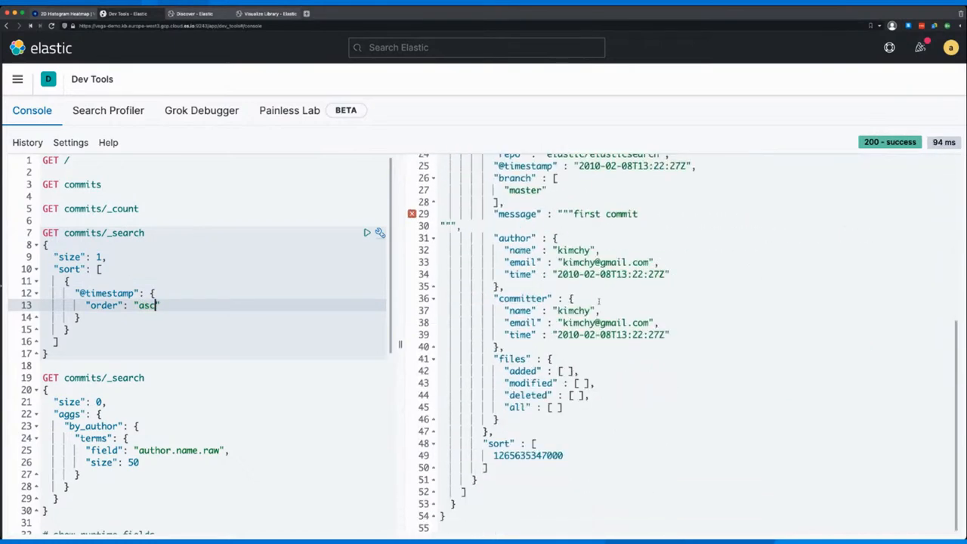
pyautogui.click(589, 311)
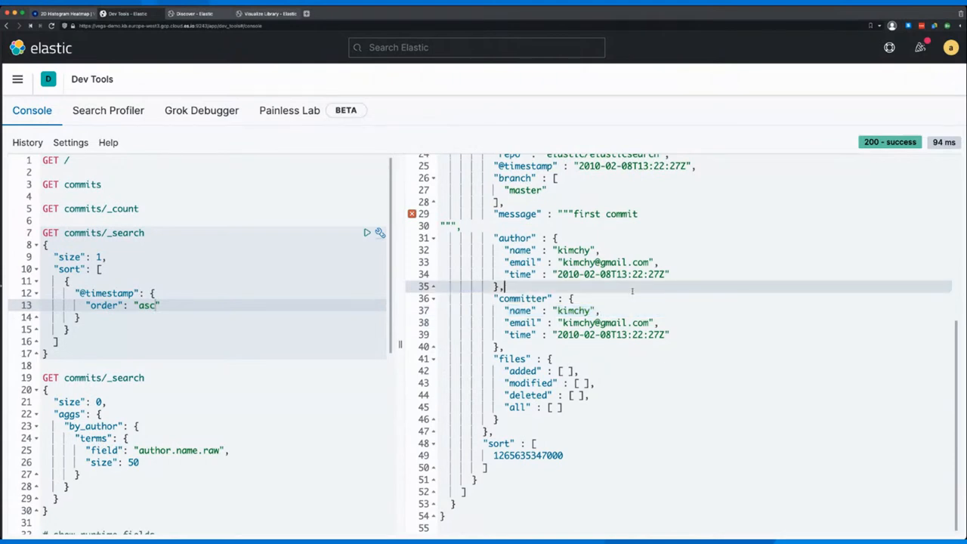
pyautogui.scroll(4, 680, 340)
pyautogui.click(596, 320)
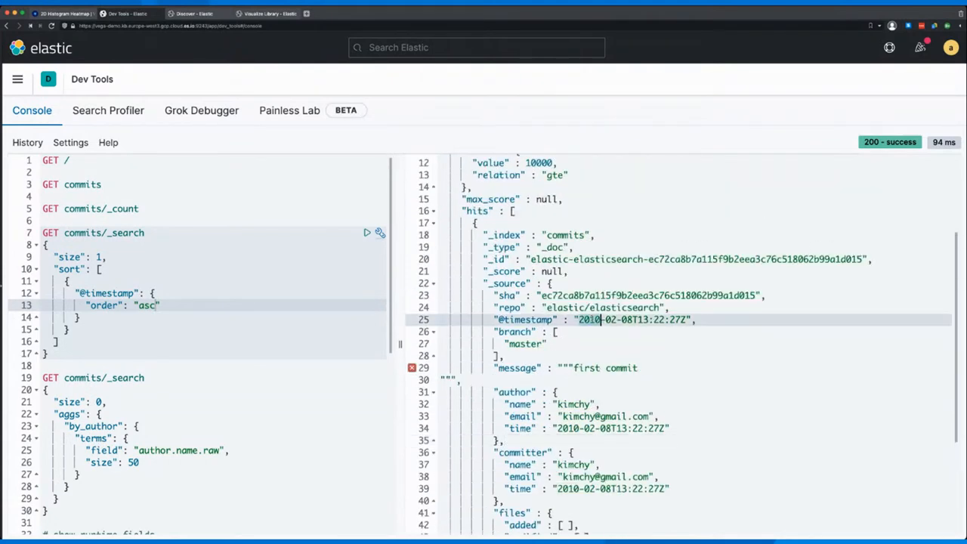
# - Restore descending sort and rerun, highlighting the newest commit's file path and branch
pyautogui.doubleClick(146, 306)
pyautogui.write('desc')
pyautogui.hotkey('ctrl', 'Return')
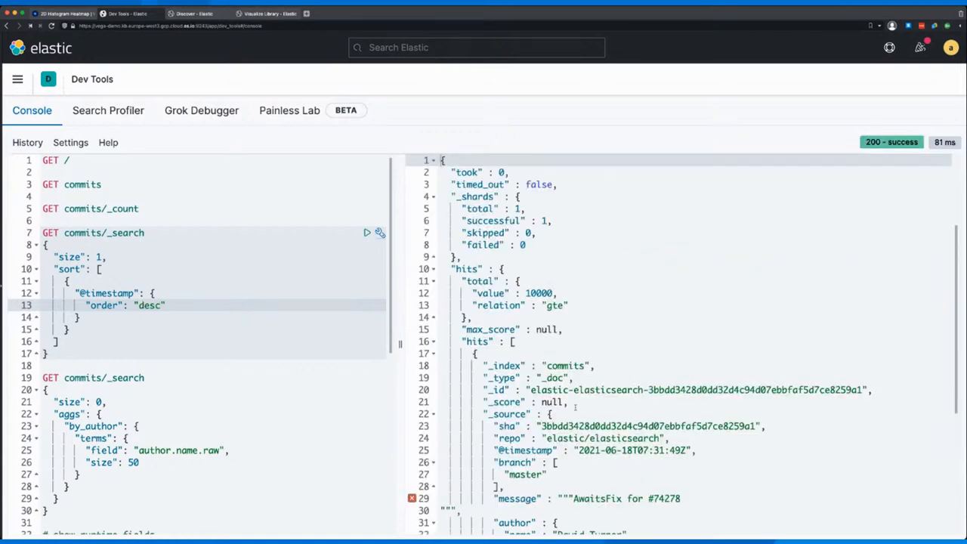
pyautogui.scroll(-4, 680, 340)
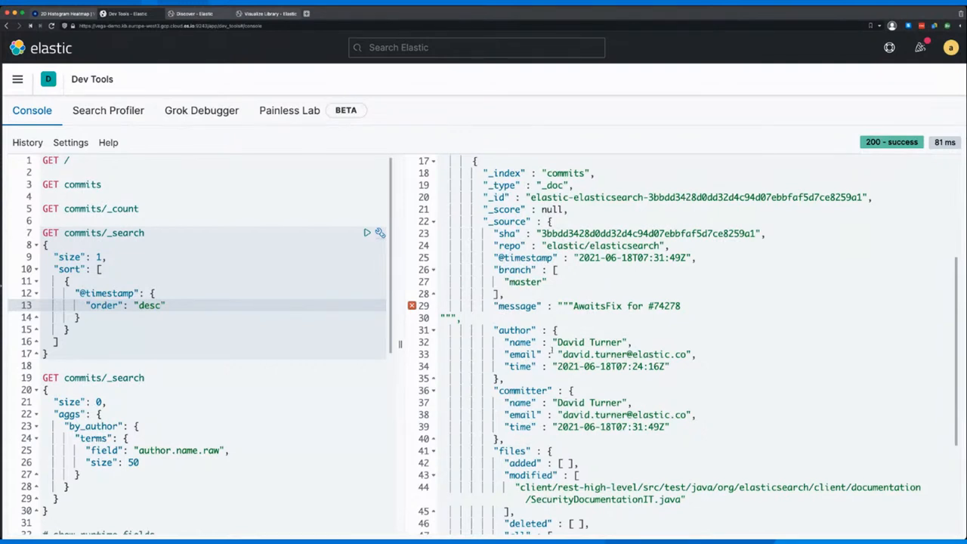
pyautogui.scroll(-3, 615, 360)
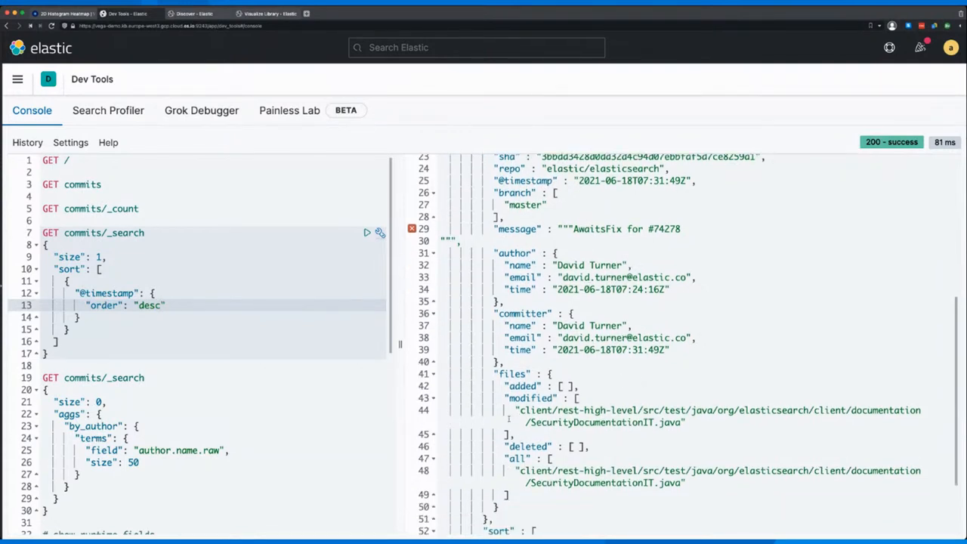
pyautogui.moveTo(509, 415); pyautogui.dragTo(741, 426)
pyautogui.click(741, 426)
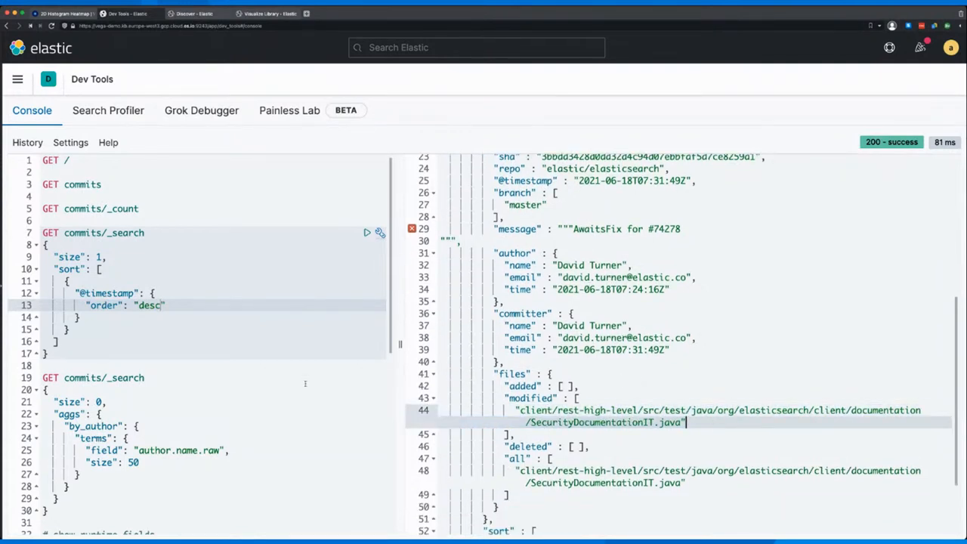
pyautogui.scroll(3, 601, 302)
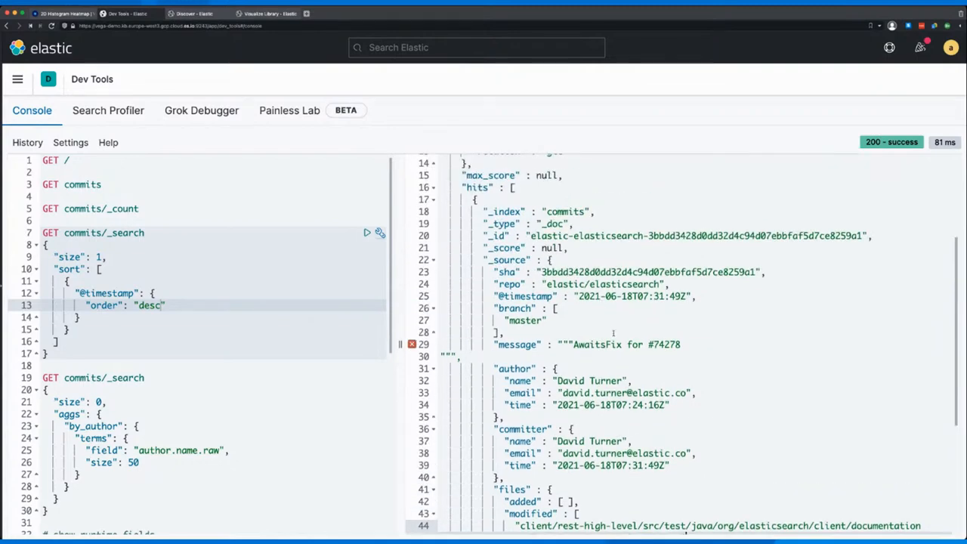
pyautogui.click(601, 308)
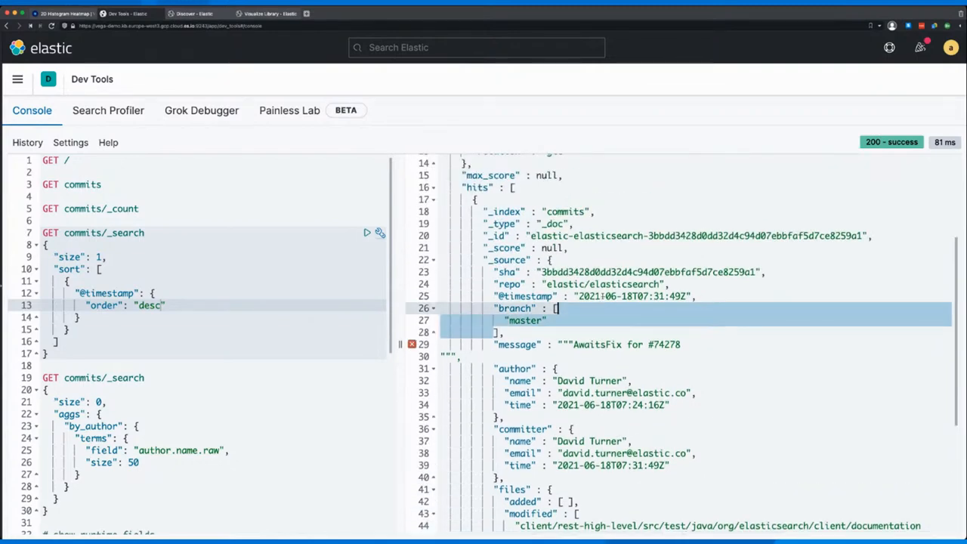
pyautogui.hotkey('ctrl', 'a')
pyautogui.click(601, 321)
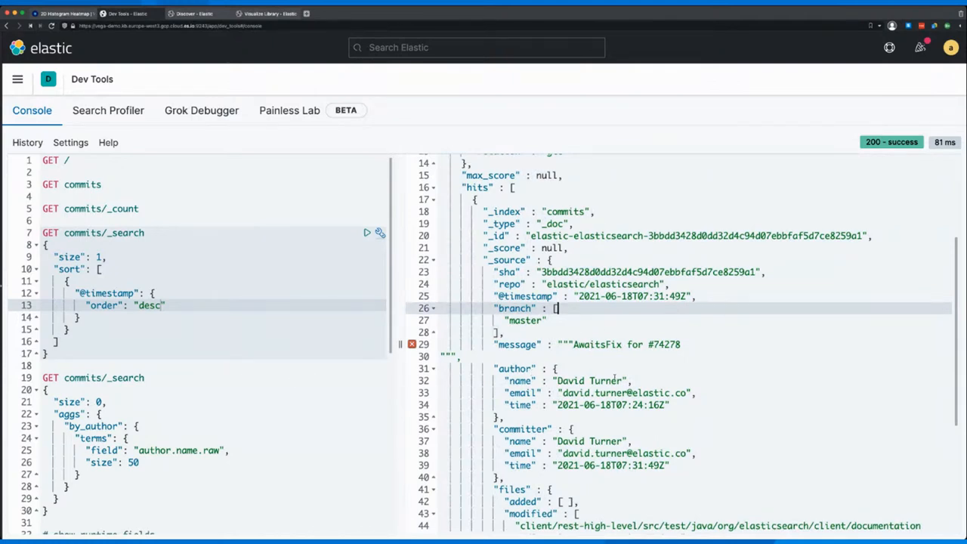
pyautogui.scroll(-3, 614, 375)
pyautogui.scroll(-4, 153, 383)
# - Run the by_author terms aggregation and highlight two author buckets in the response
pyautogui.click(188, 283)
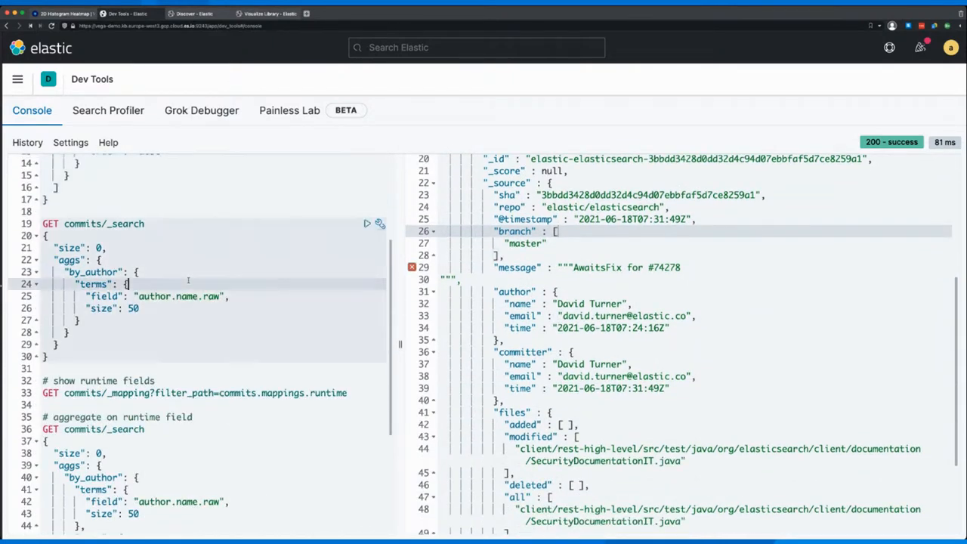
pyautogui.hotkey('ctrl', 'Return')
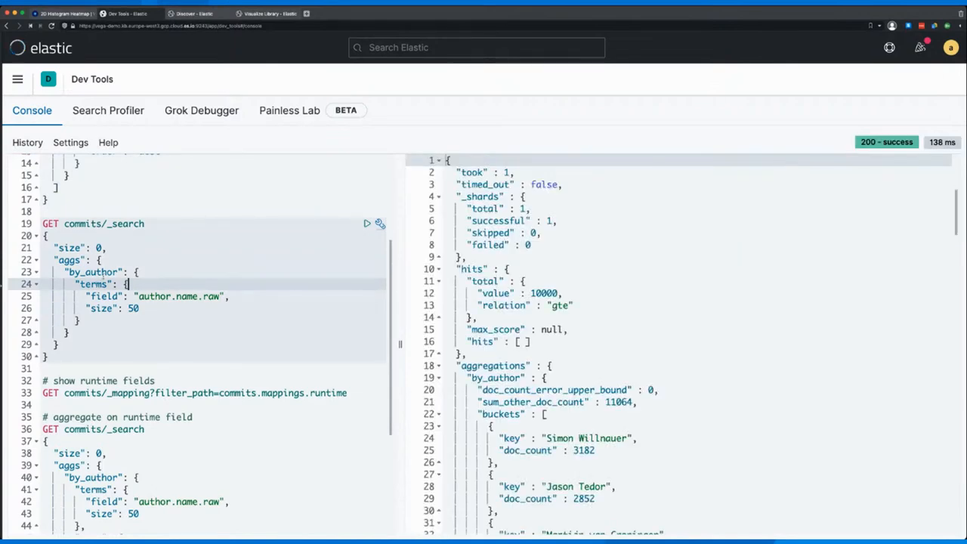
pyautogui.scroll(-4, 632, 388)
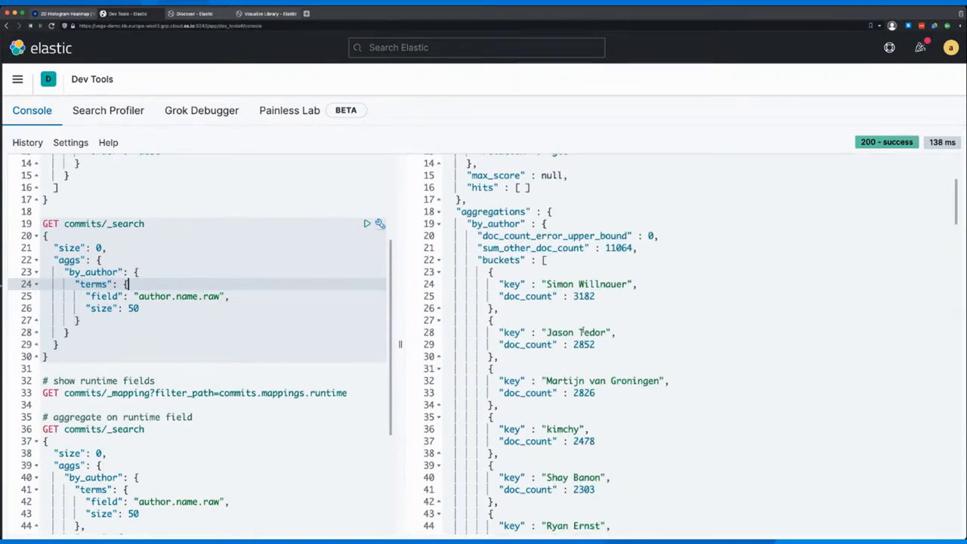
pyautogui.scroll(-2, 574, 365)
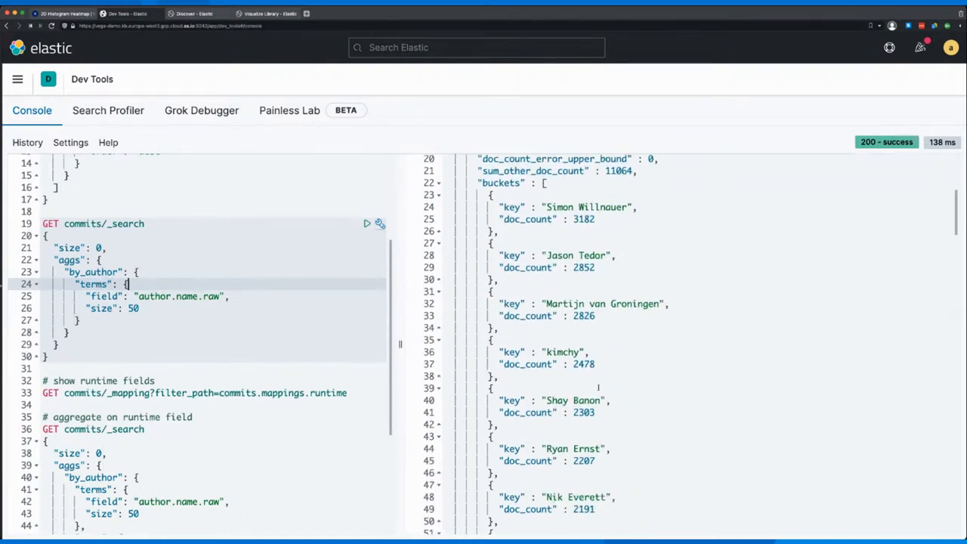
pyautogui.moveTo(490, 340); pyautogui.dragTo(514, 423)
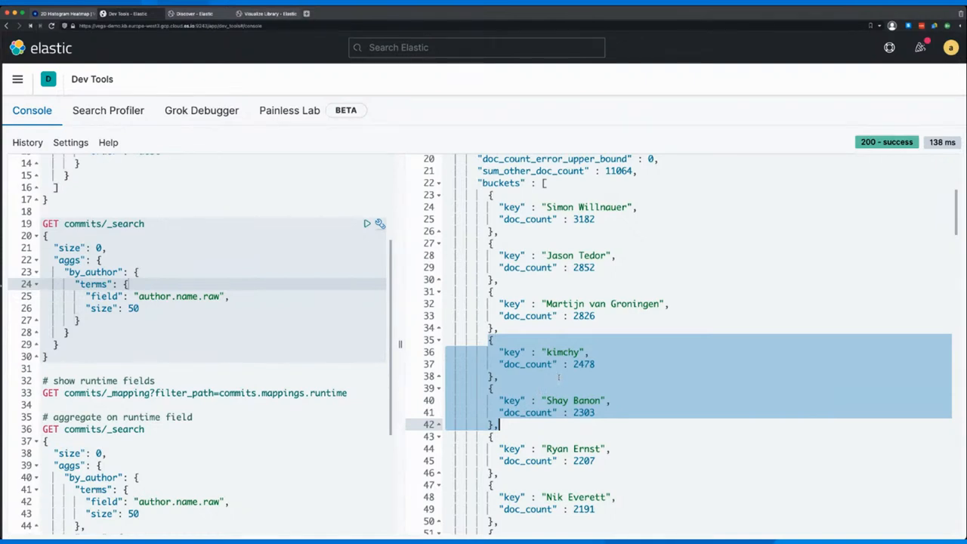
pyautogui.scroll(-3, 251, 353)
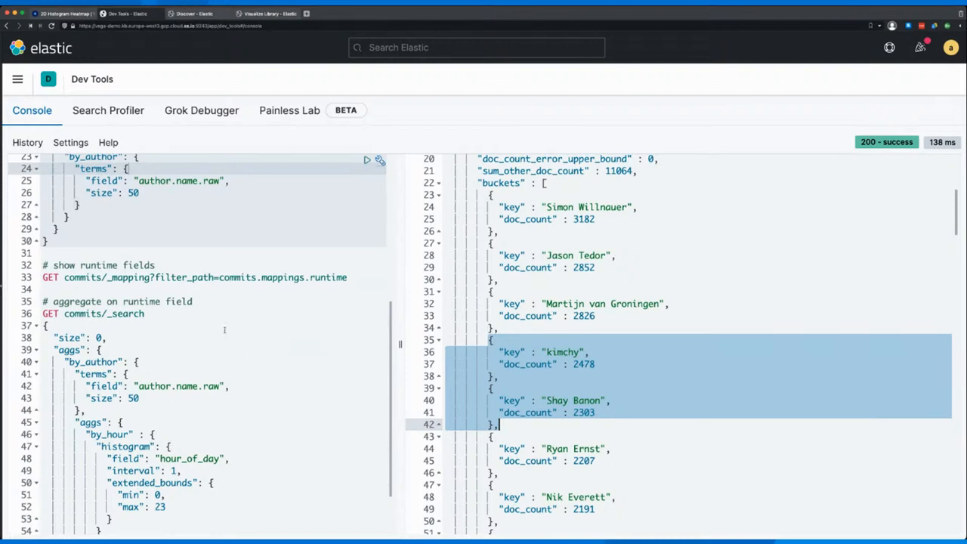
pyautogui.click(192, 278)
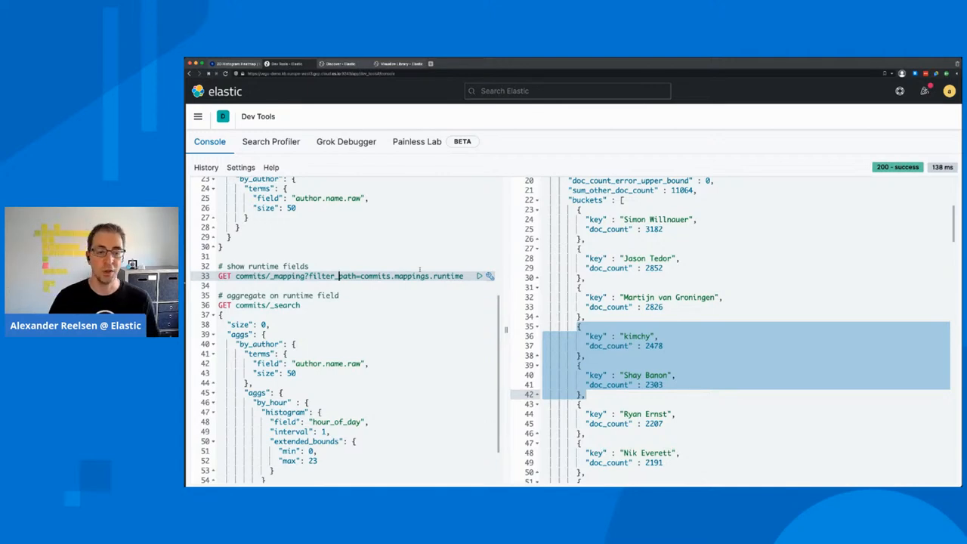
pyautogui.scroll(5, 388, 257)
pyautogui.scroll(5, 389, 257)
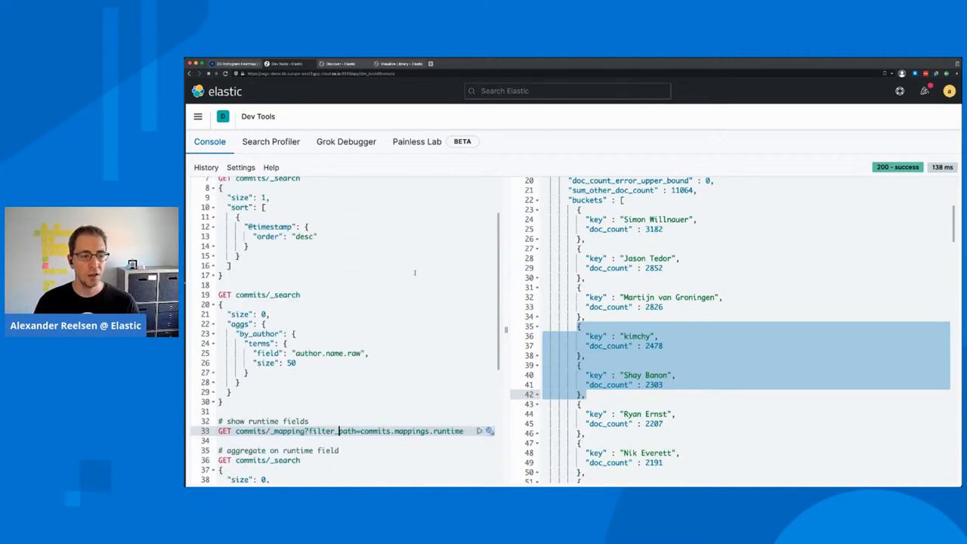
pyautogui.scroll(5, 389, 257)
pyautogui.hotkey('ctrl', 'Return')
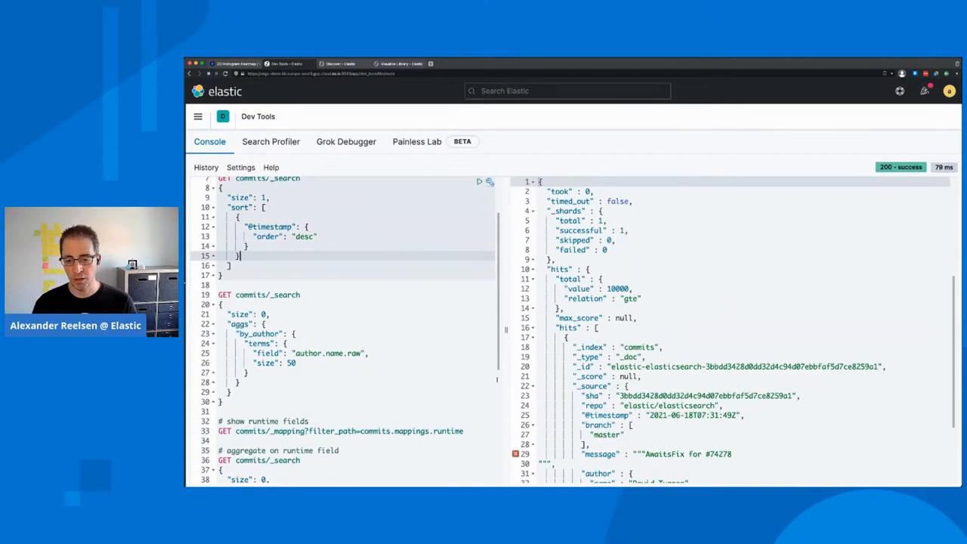
pyautogui.scroll(-4, 654, 343)
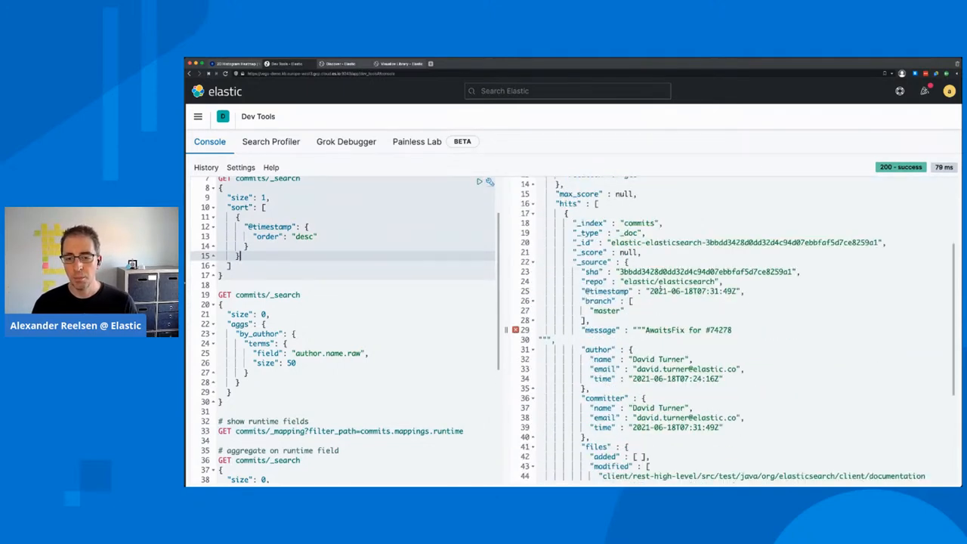
pyautogui.tripleClick(661, 290)
pyautogui.scroll(-3, 447, 327)
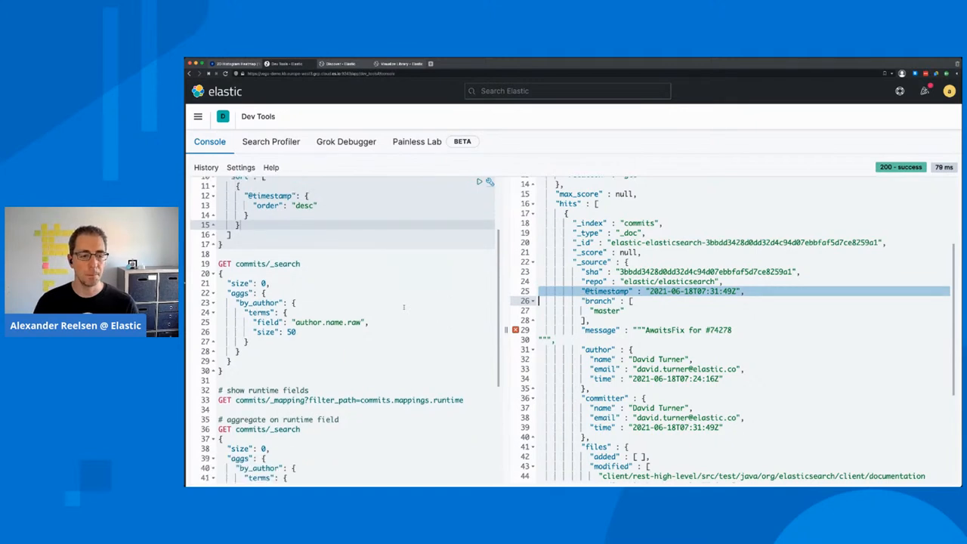
pyautogui.scroll(-2, 399, 325)
# - Run the commits runtime mapping request, highlighting hour_of_day and its timestamp-hour script
pyautogui.click(387, 307)
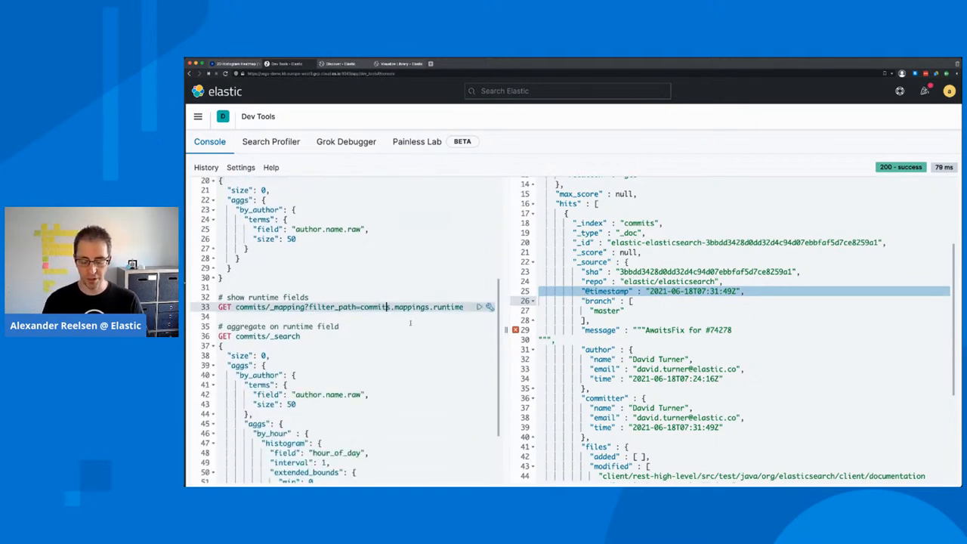
pyautogui.hotkey('ctrl', 'Return')
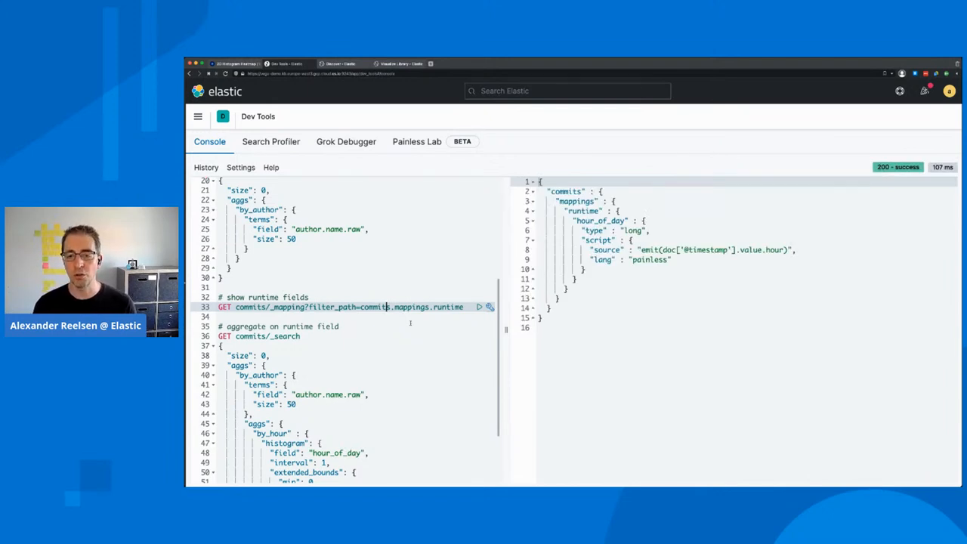
pyautogui.doubleClick(601, 221)
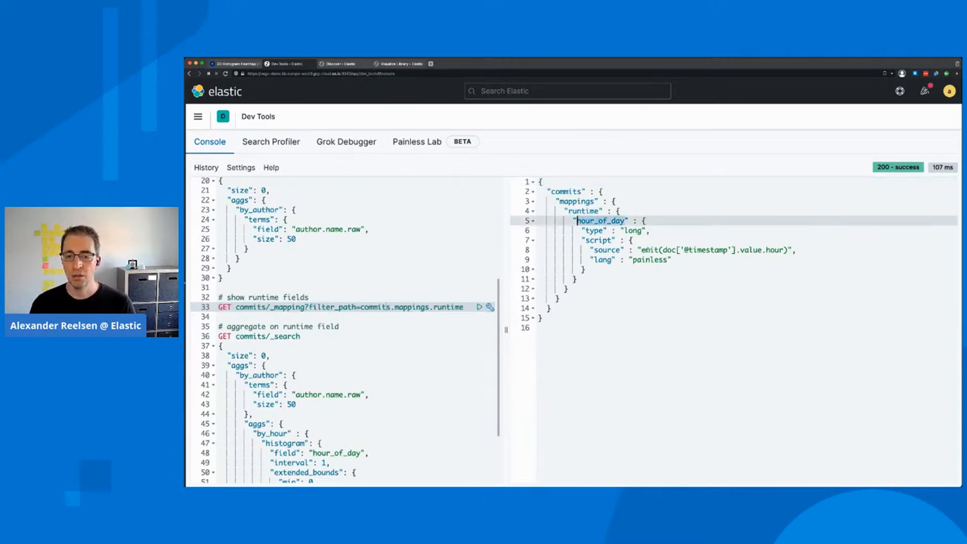
pyautogui.moveTo(640, 250); pyautogui.dragTo(785, 250)
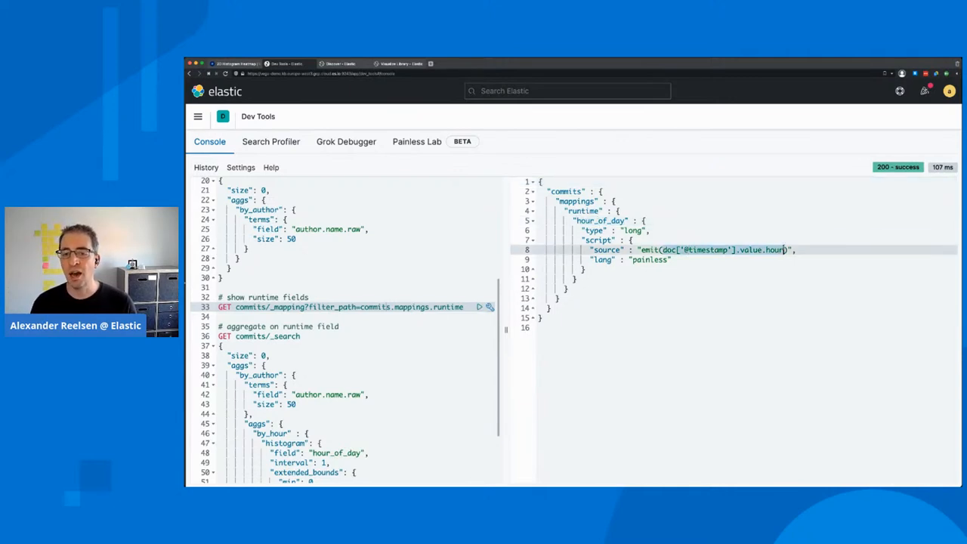
pyautogui.click(786, 250)
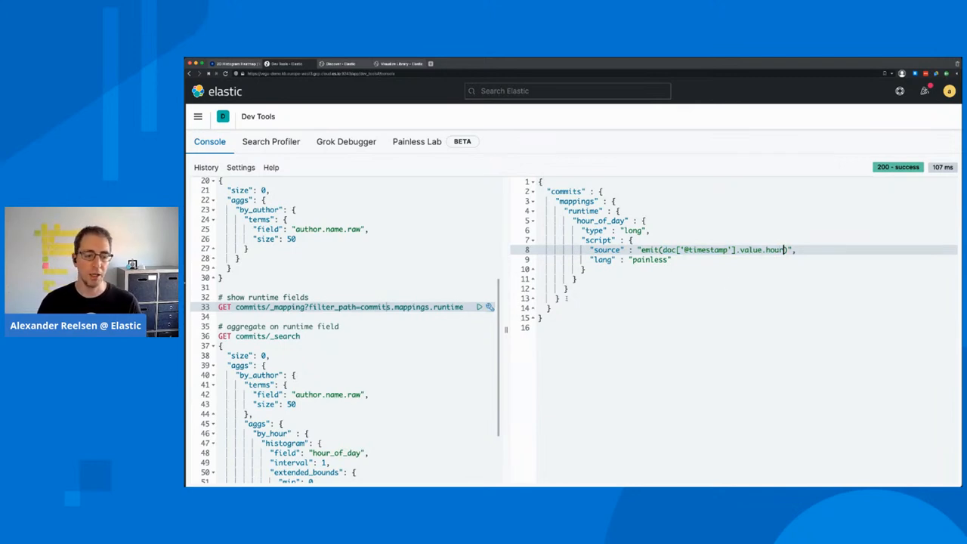
pyautogui.scroll(-3, 354, 323)
# - Run the by_author and hour_of_day aggregation, noting the bucket size 50, then go to Discover
pyautogui.click(354, 284)
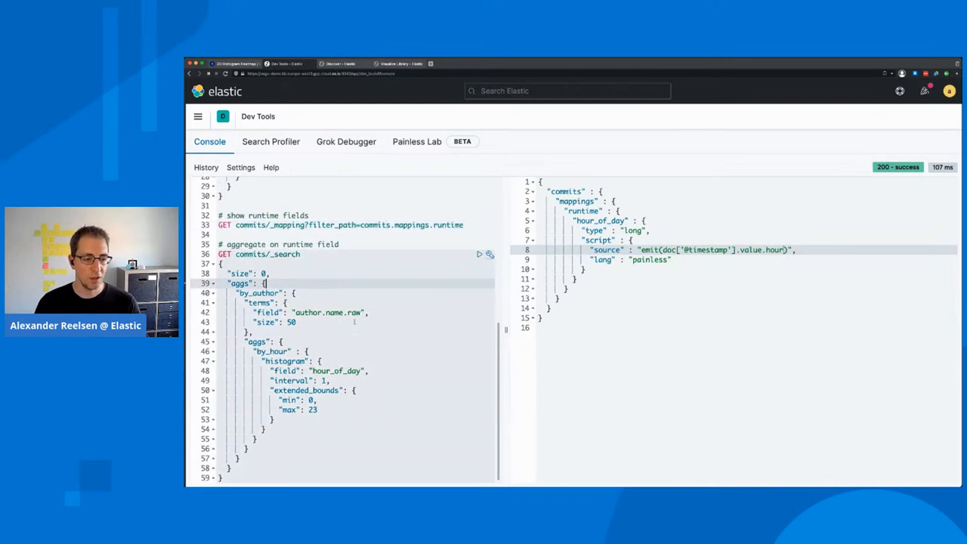
pyautogui.hotkey('ctrl', 'Return')
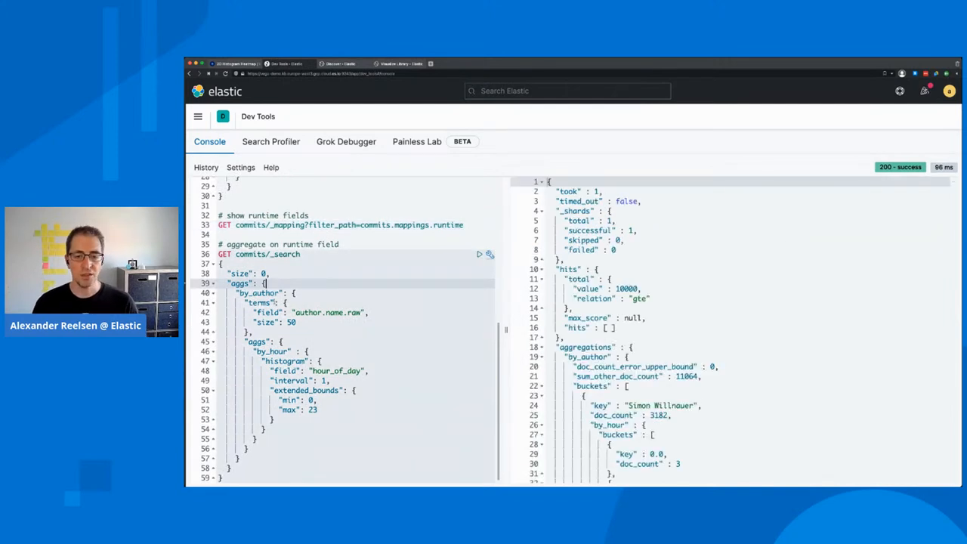
pyautogui.scroll(-4, 680, 325)
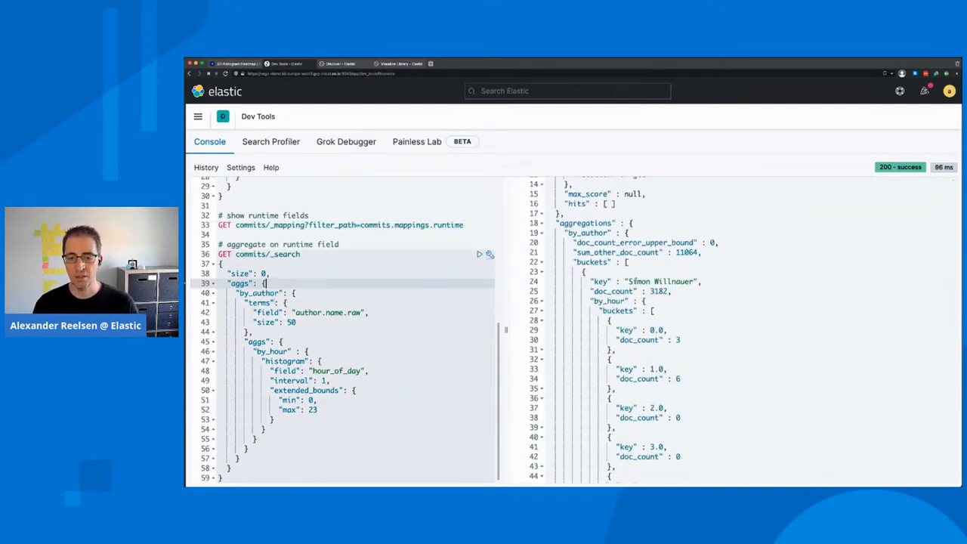
pyautogui.scroll(-1, 638, 279)
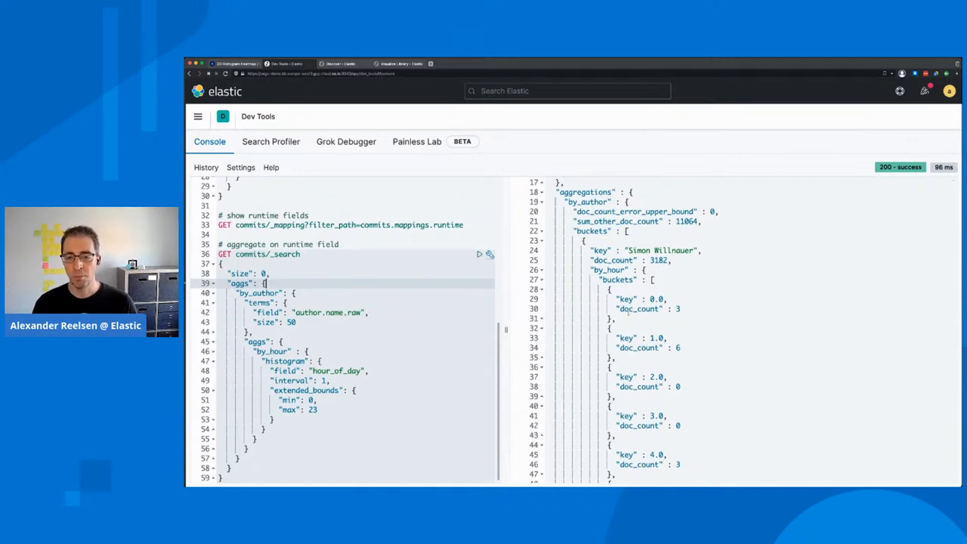
pyautogui.scroll(-5, 680, 325)
pyautogui.scroll(-3, 680, 325)
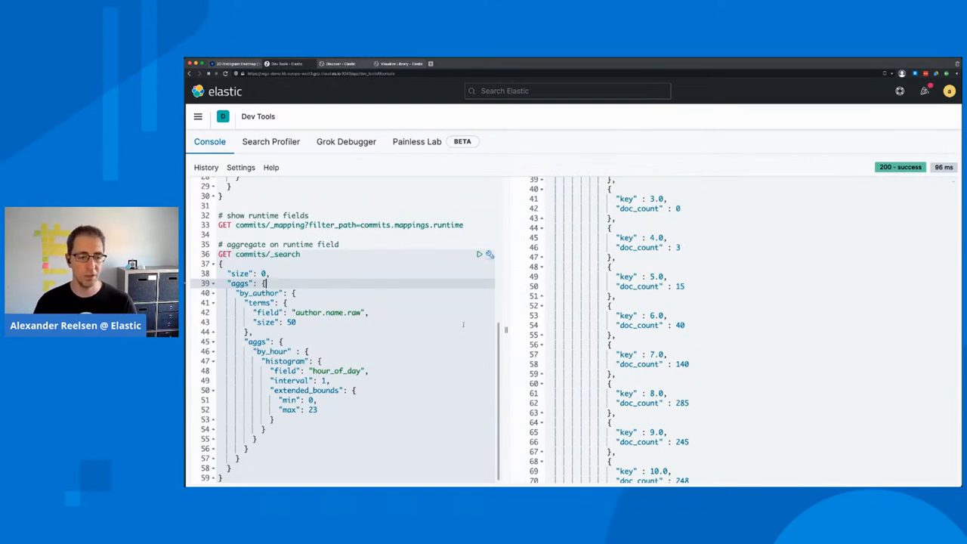
pyautogui.click(390, 323)
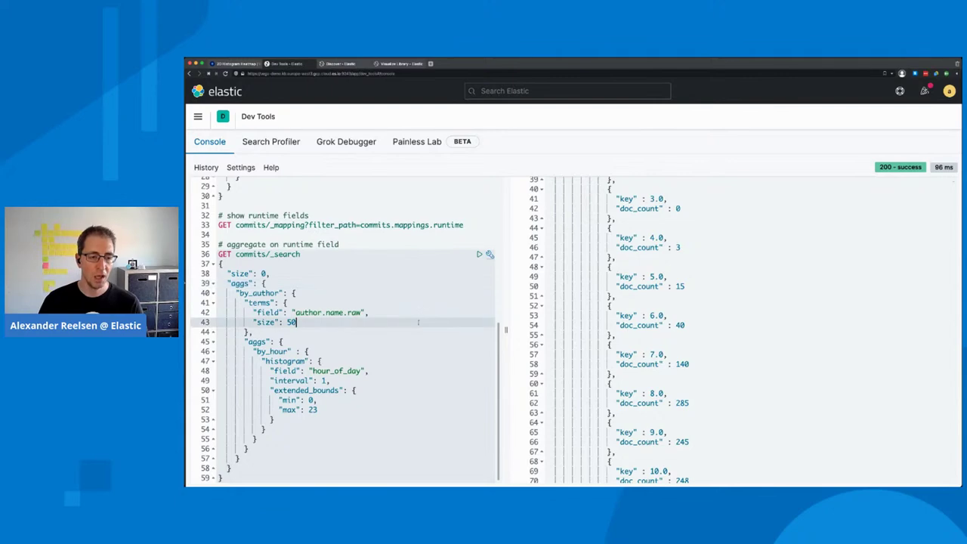
pyautogui.click(382, 296)
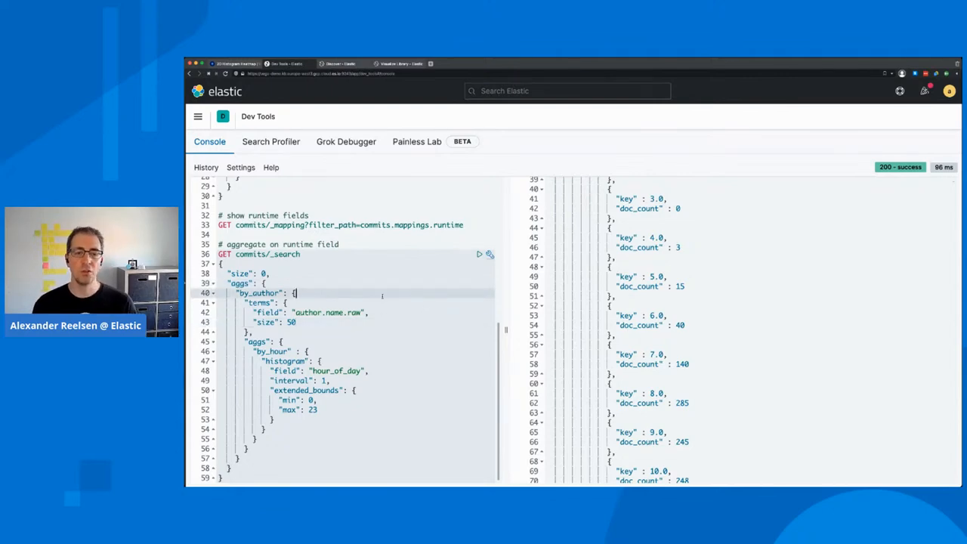
pyautogui.click(339, 63)
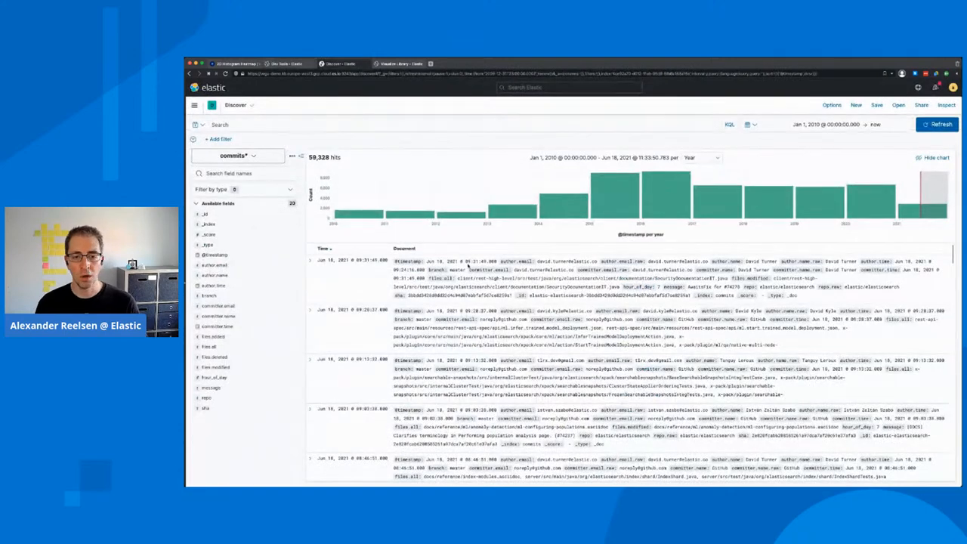
# - Start a new Custom visualization, then switch to the existing Vega commits visualization tab
pyautogui.hotkey('ctrl', 'Tab')
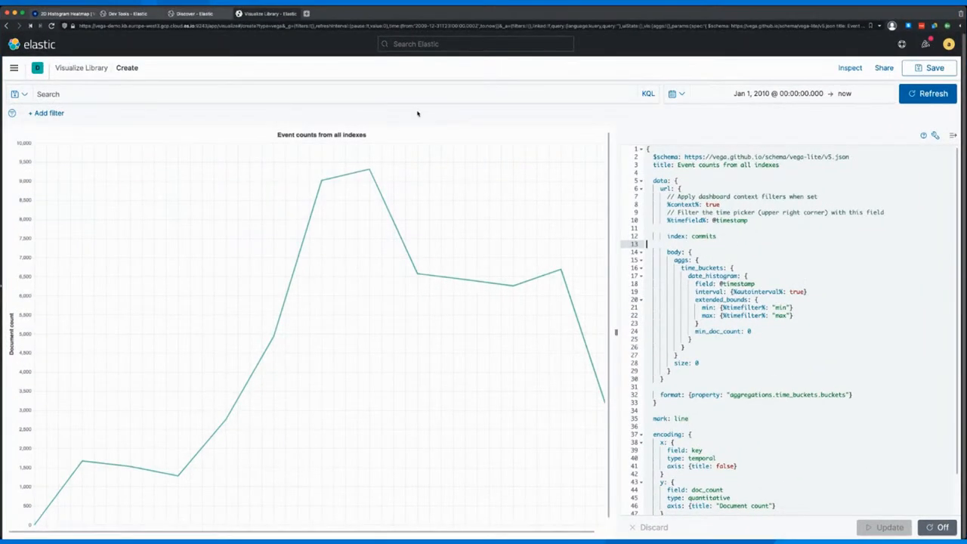
pyautogui.hotkey('ctrl', '2')
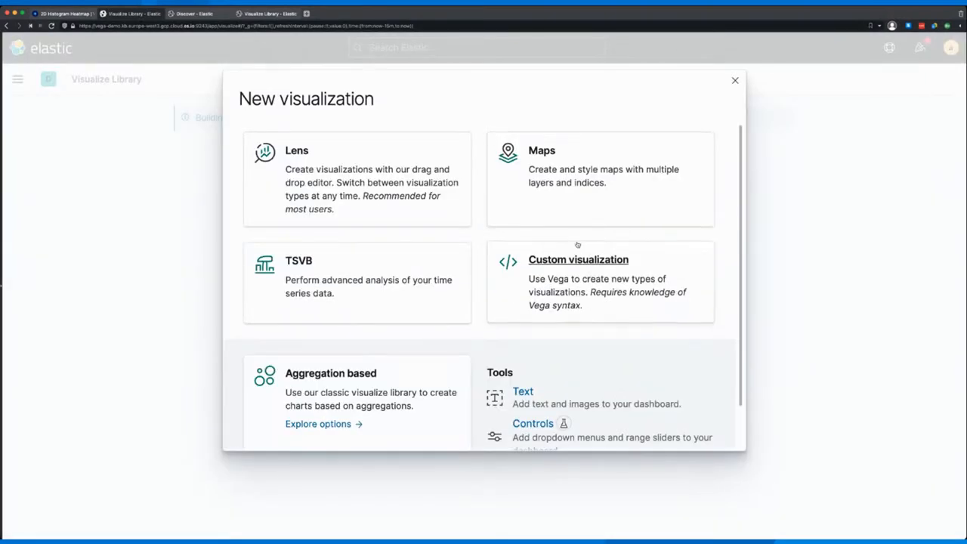
pyautogui.click(578, 259)
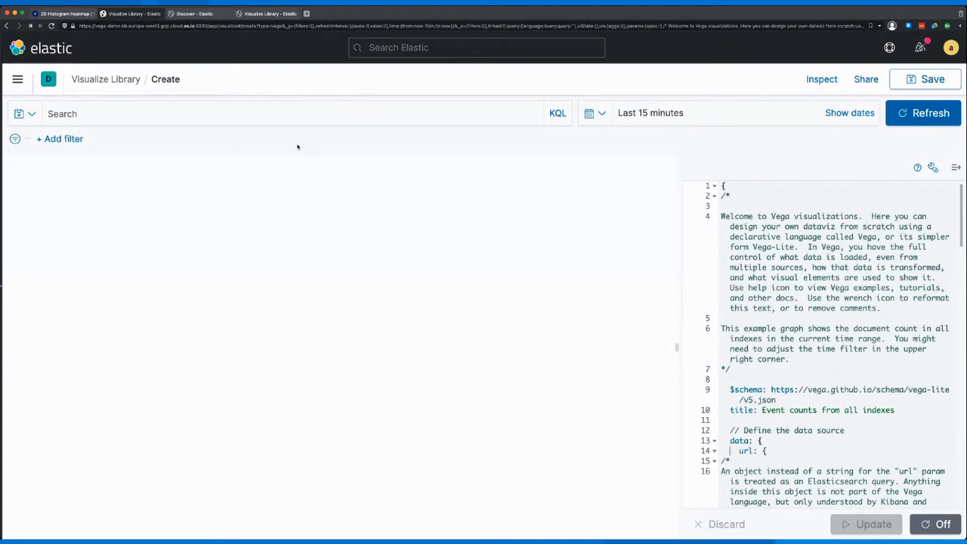
pyautogui.click(194, 13)
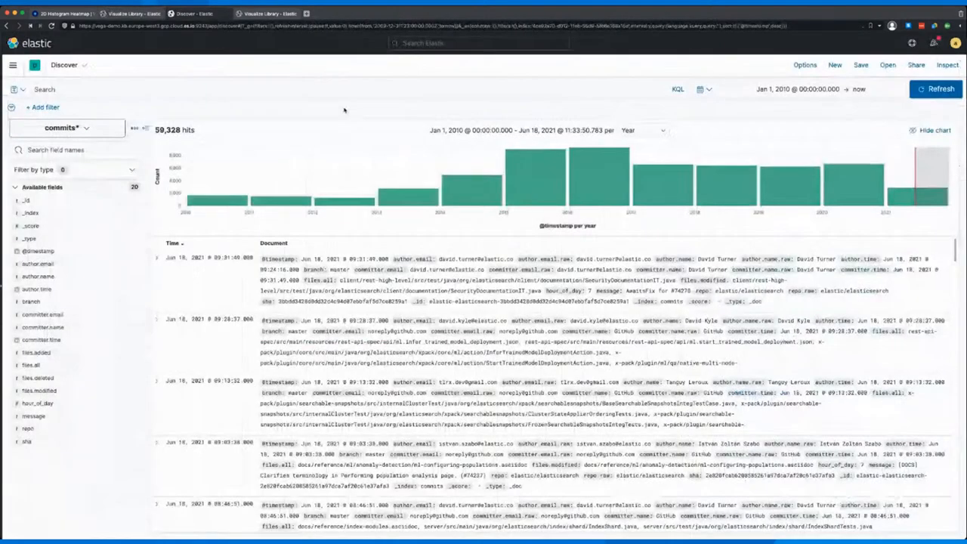
pyautogui.click(268, 13)
# - Highlight the spec's query and its time_buckets date histogram with extended_bounds
pyautogui.click(702, 236)
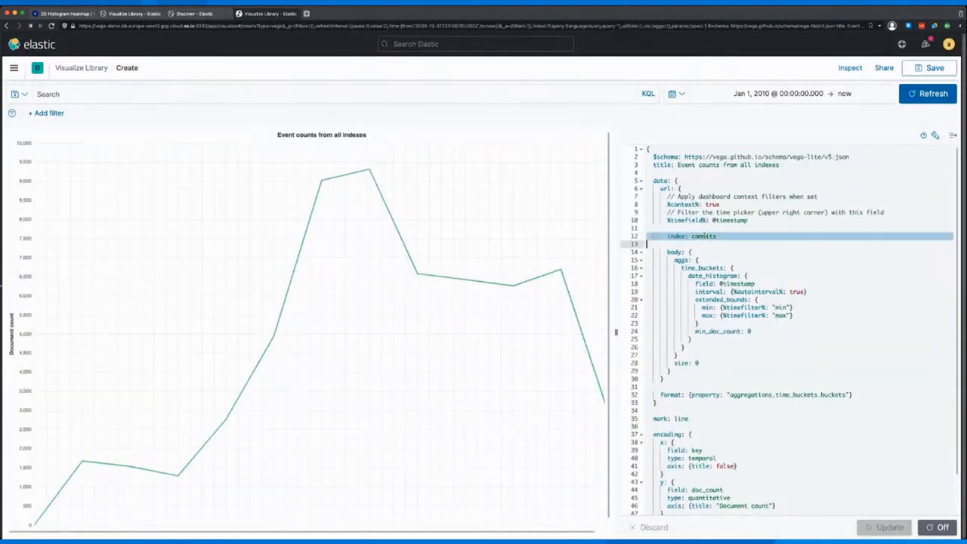
pyautogui.click(699, 259)
pyautogui.moveTo(681, 268); pyautogui.dragTo(714, 345)
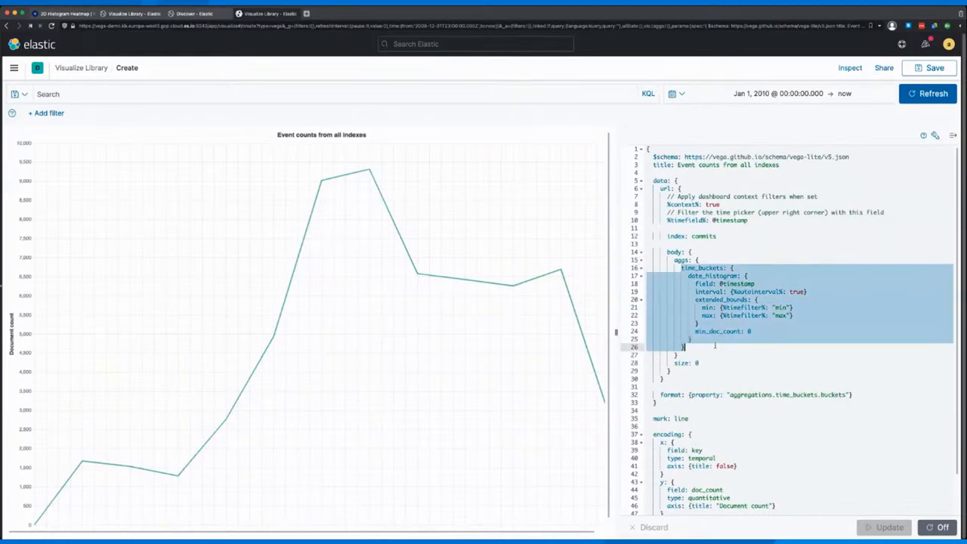
pyautogui.click(721, 300)
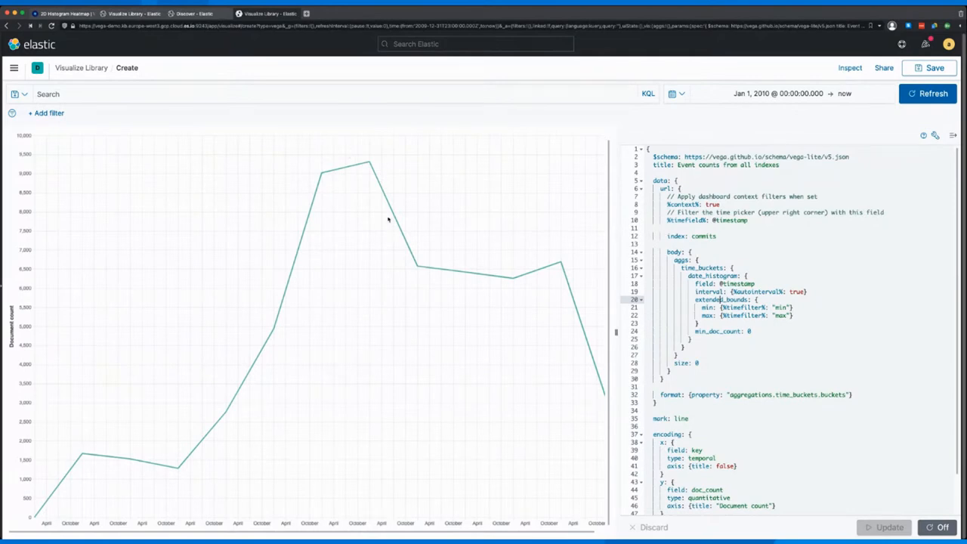
pyautogui.click(732, 323)
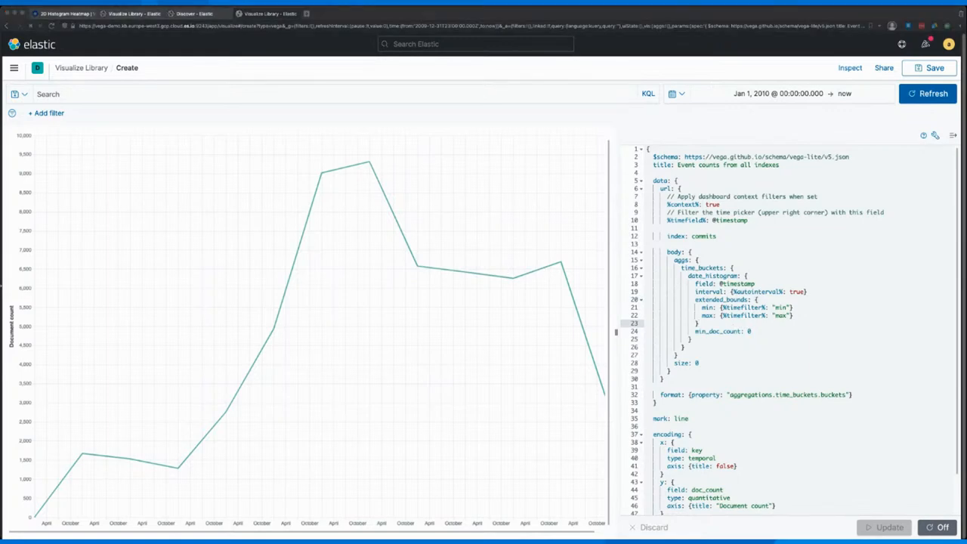
pyautogui.hotkey('ctrl', 'a')
# - Paste the heatmap spec and highlight its query body with the by_author terms aggregation
pyautogui.hotkey('ctrl', 'v')
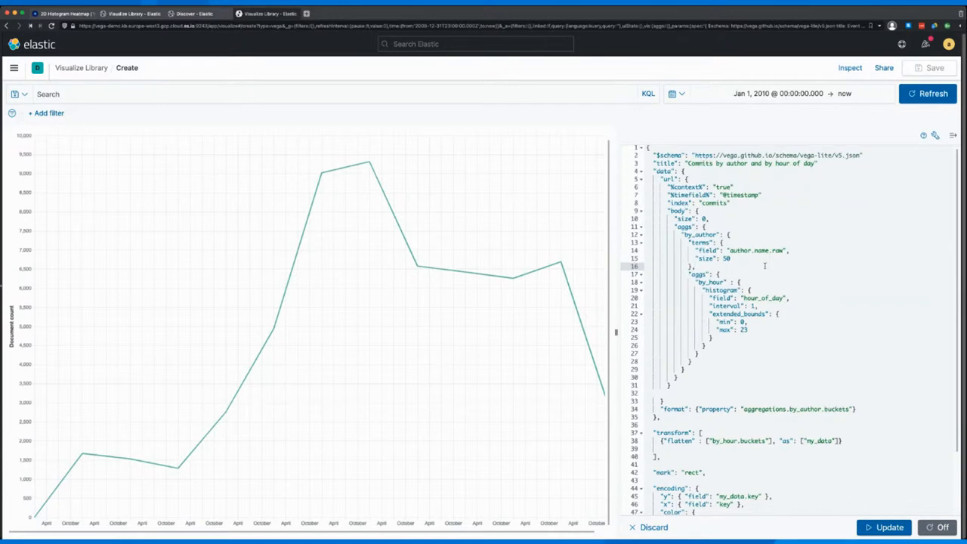
pyautogui.moveTo(668, 211); pyautogui.dragTo(698, 378)
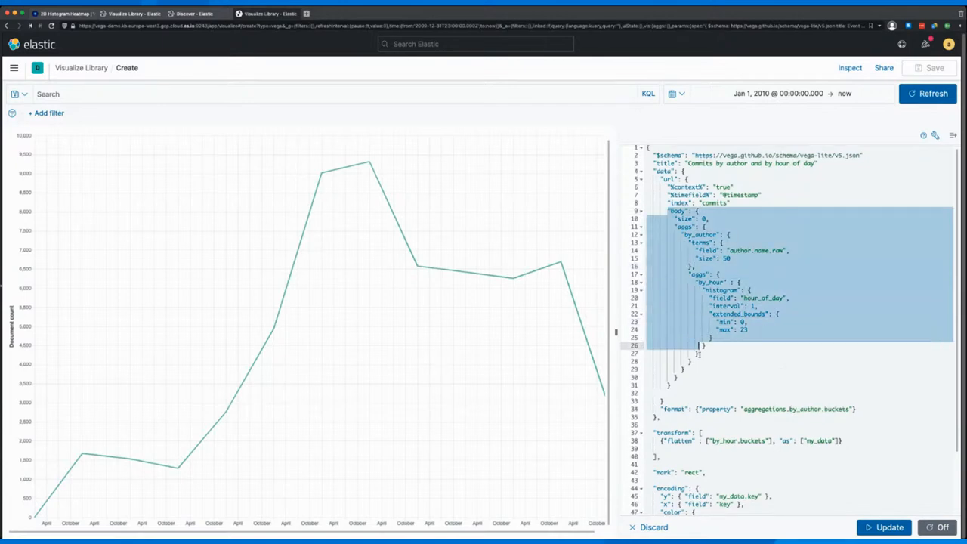
pyautogui.click(698, 380)
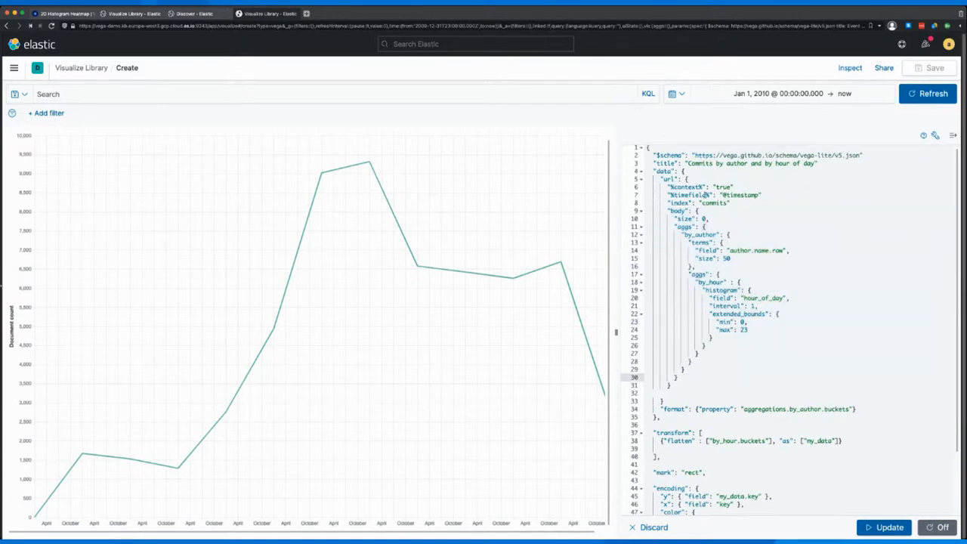
pyautogui.click(714, 202)
pyautogui.tripleClick(714, 202)
pyautogui.click(734, 242)
# - Update to render the heatmap, highlight the flatten transform, and open Inspect
pyautogui.click(885, 526)
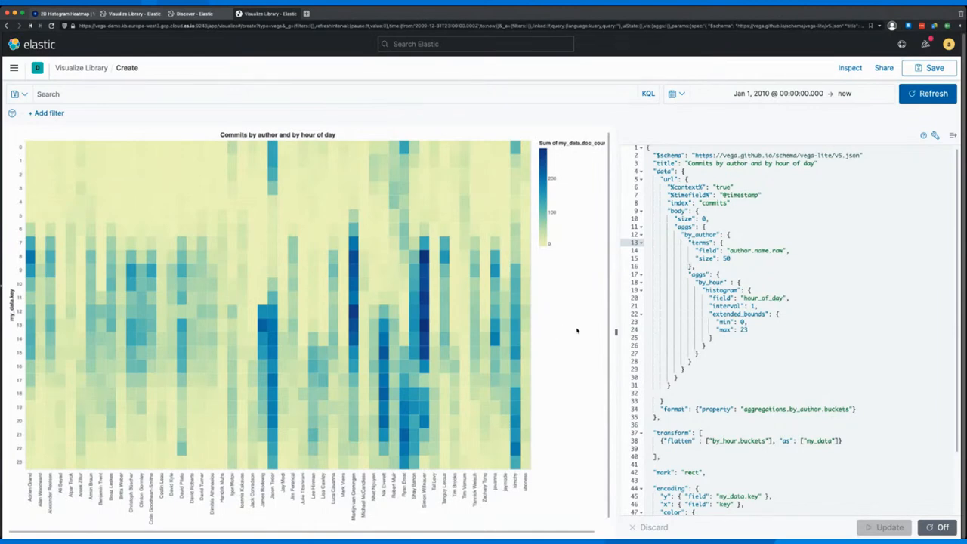
pyautogui.scroll(-2, 755, 302)
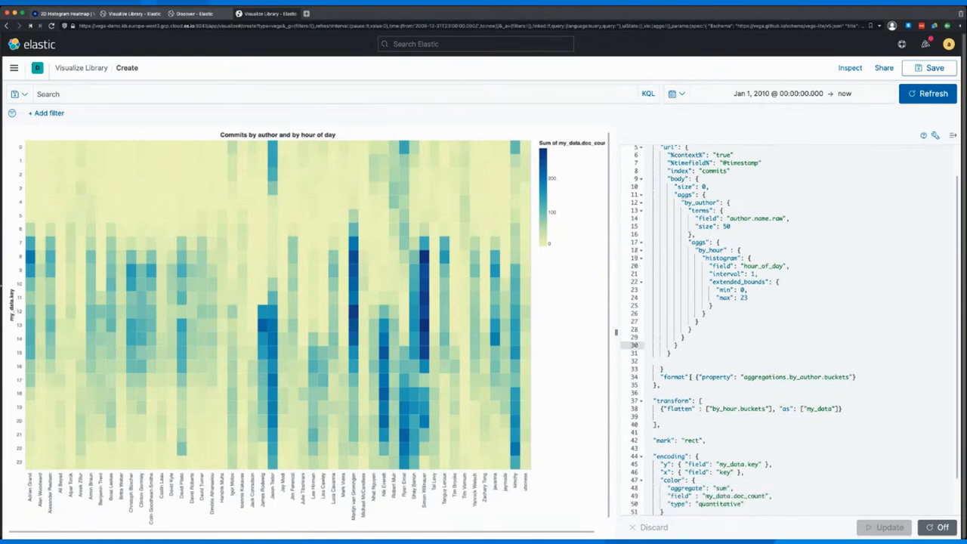
pyautogui.moveTo(651, 399); pyautogui.dragTo(675, 432)
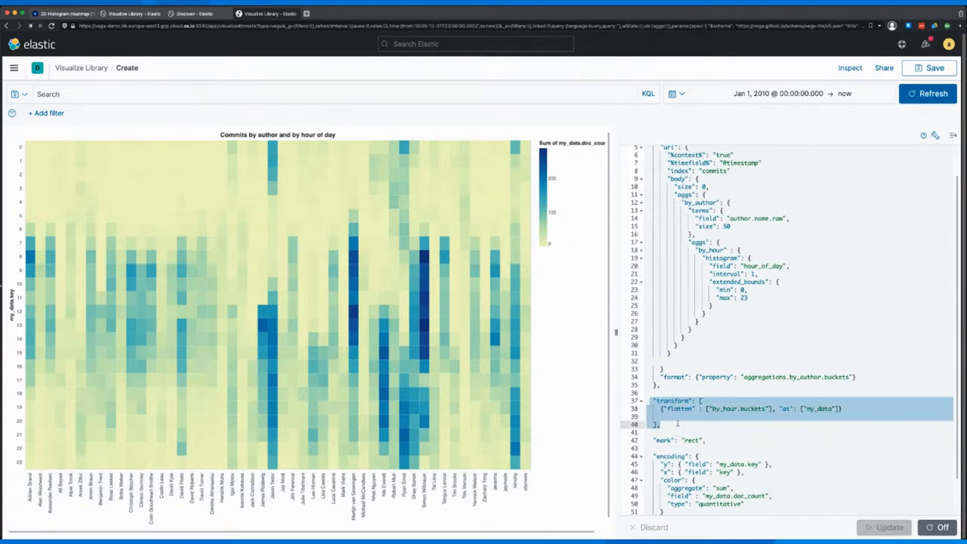
pyautogui.click(677, 422)
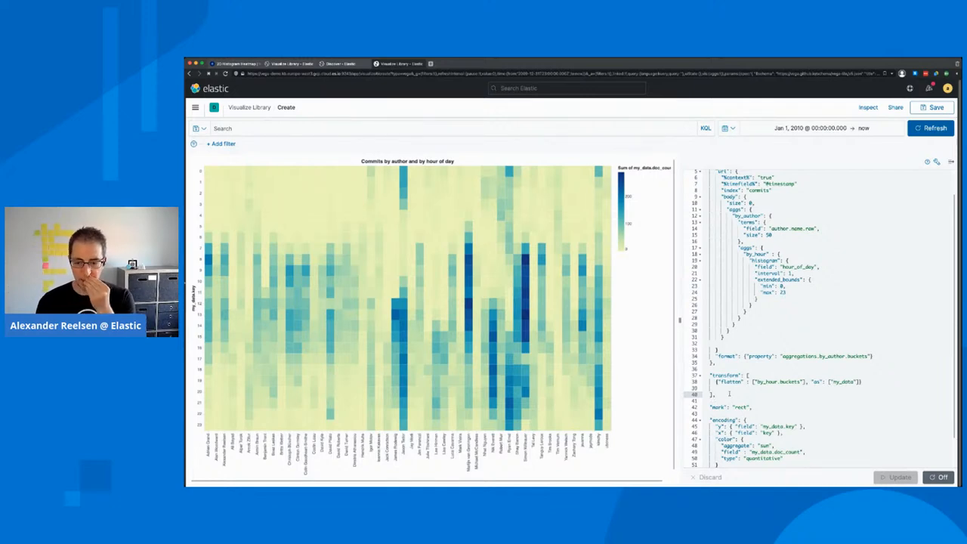
pyautogui.doubleClick(730, 381)
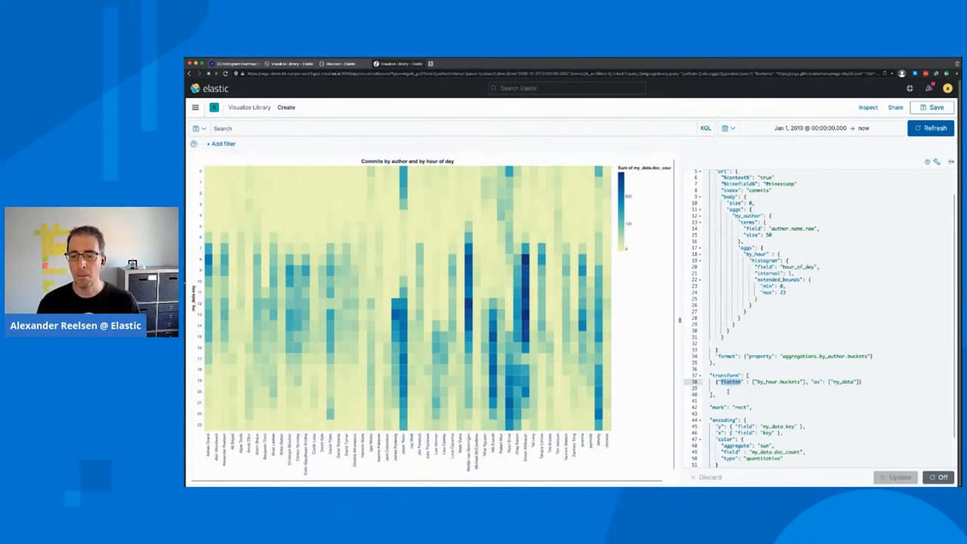
pyautogui.click(727, 390)
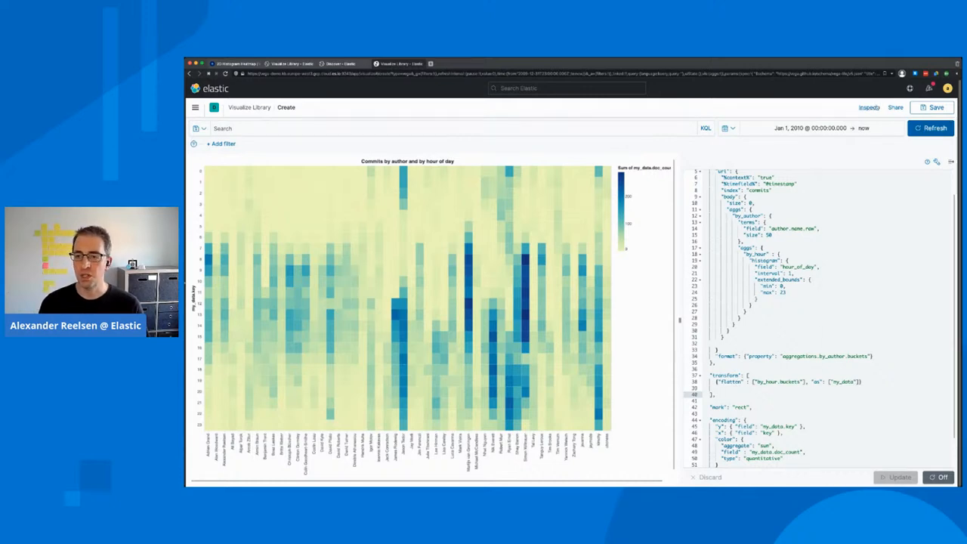
pyautogui.click(868, 107)
# - Switch Inspect to Vega debug and browse the source_0 then flattened data_0 datasets
pyautogui.click(929, 133)
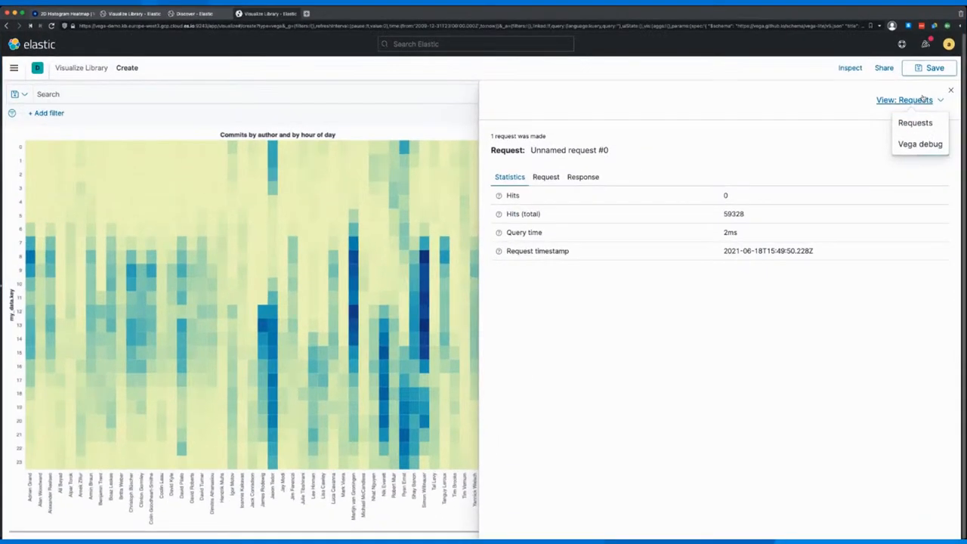
pyautogui.click(919, 144)
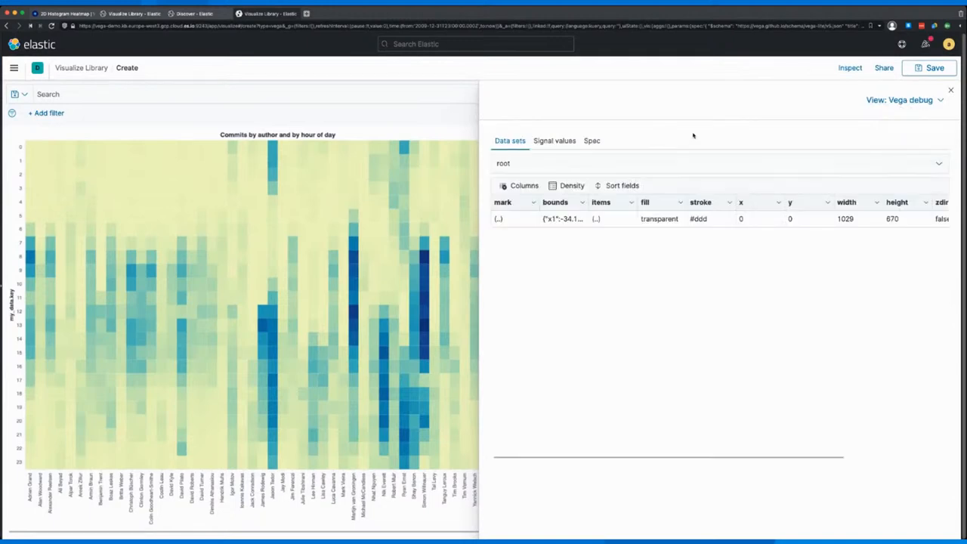
pyautogui.click(573, 163)
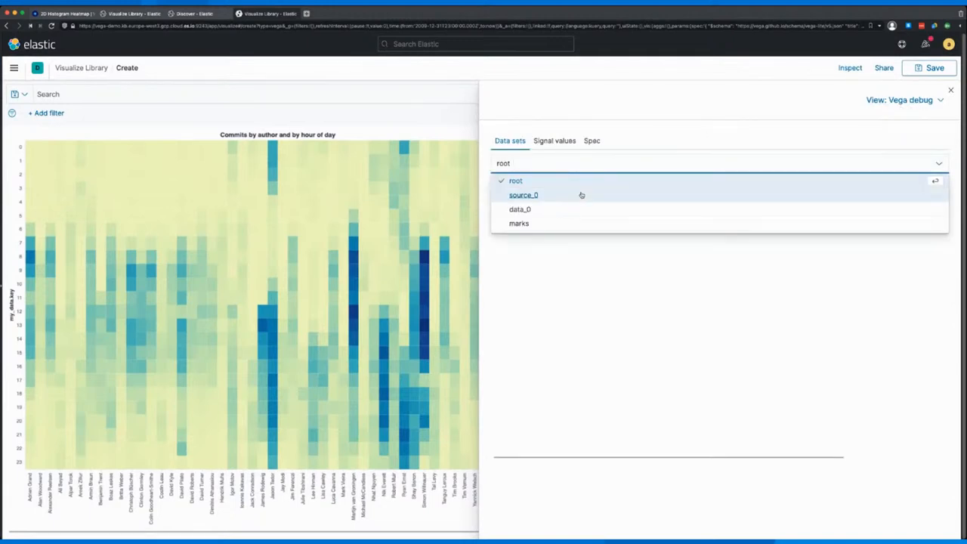
pyautogui.click(581, 194)
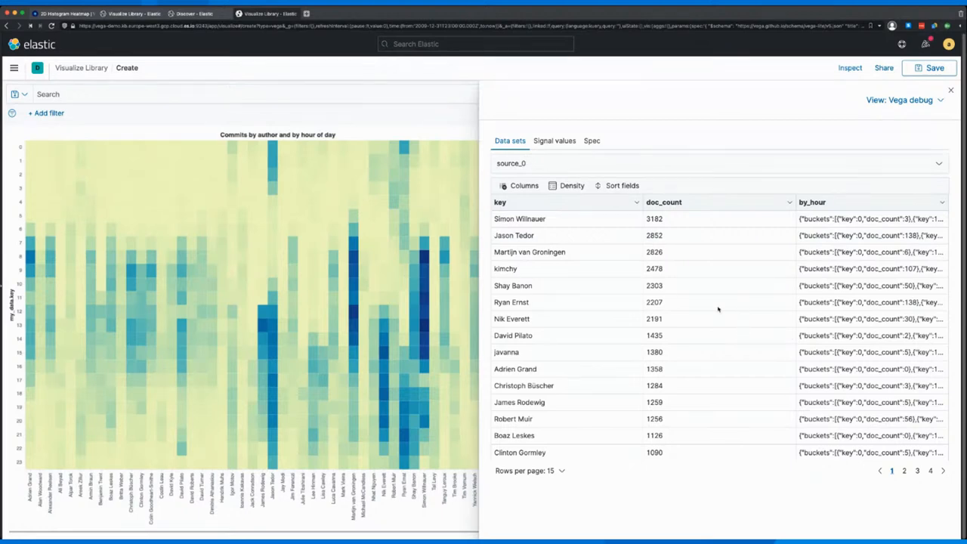
pyautogui.click(624, 163)
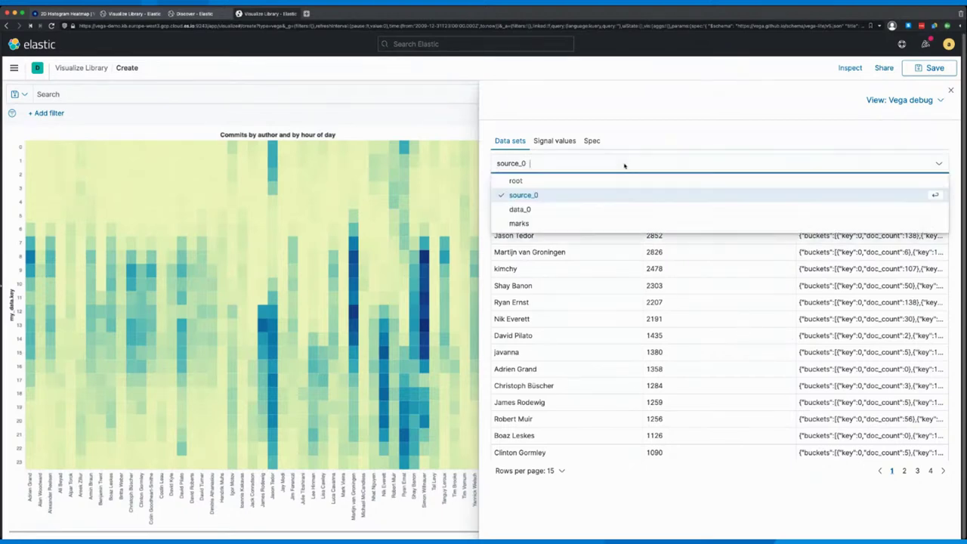
pyautogui.click(620, 209)
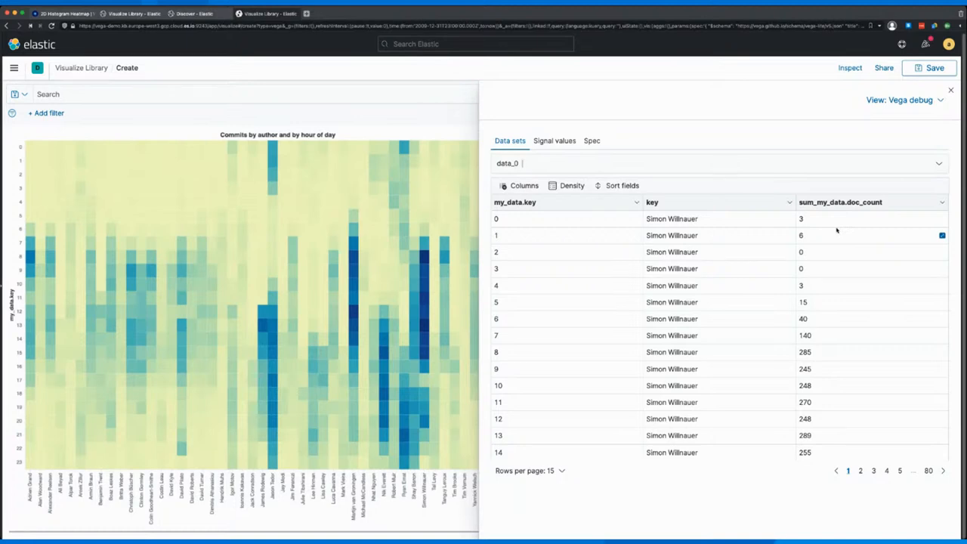
# - Page through the later data_0 rows, then show the full generated Spec
pyautogui.click(860, 471)
pyautogui.click(874, 470)
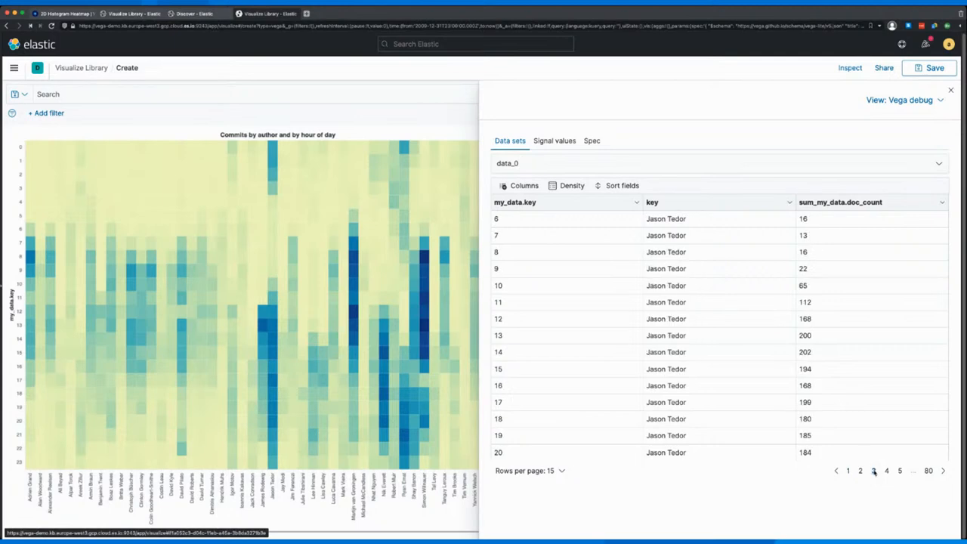
pyautogui.click(898, 471)
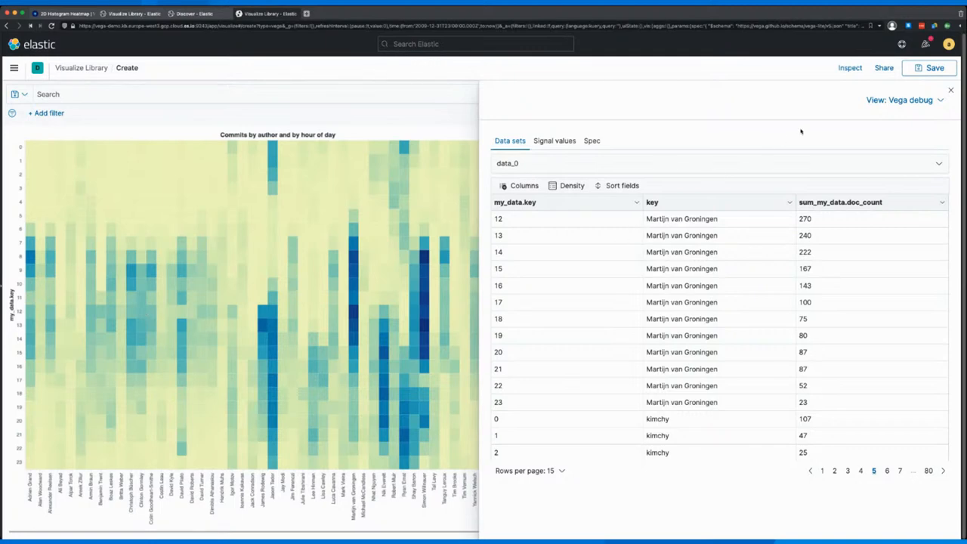
pyautogui.click(592, 141)
pyautogui.scroll(-10, 589, 264)
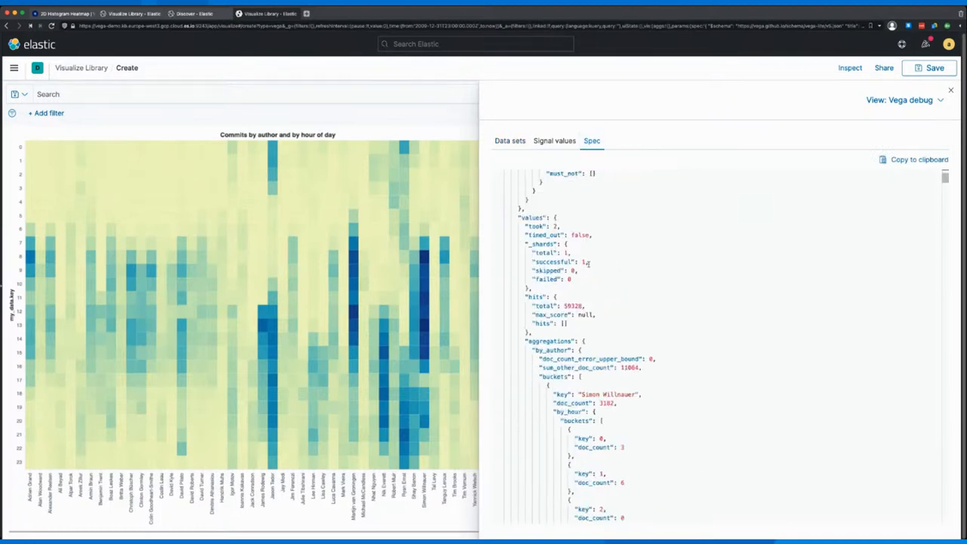
pyautogui.scroll(-5, 588, 264)
pyautogui.scroll(-5, 588, 263)
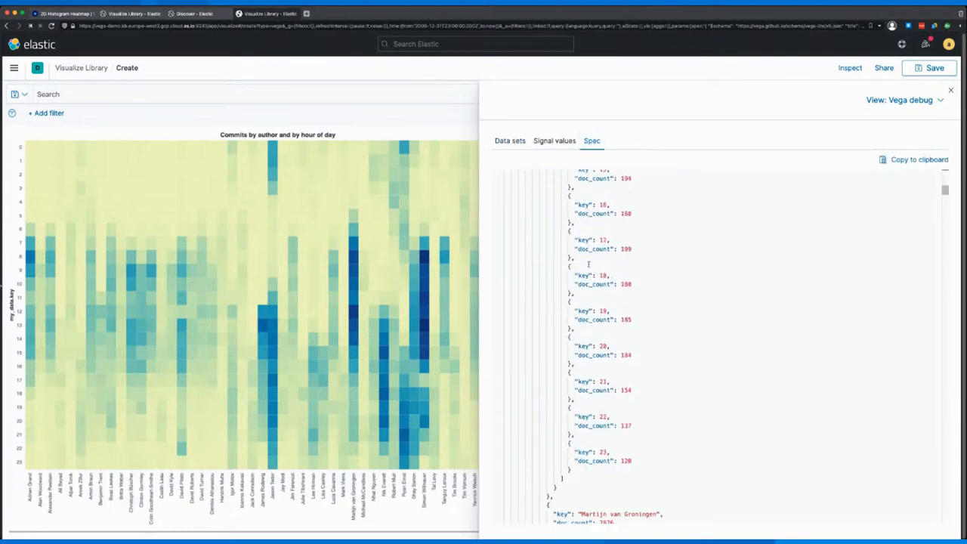
pyautogui.scroll(15, 588, 264)
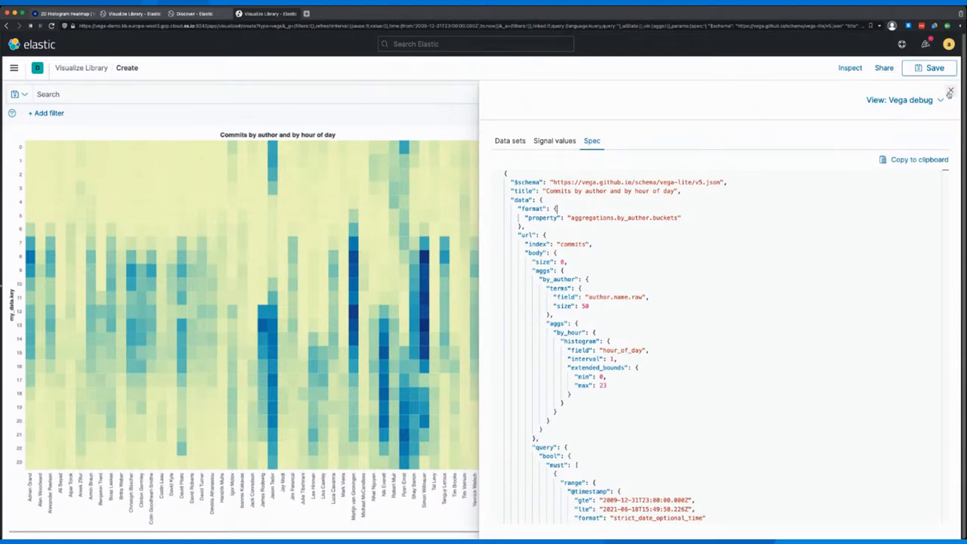
# - Close the Inspect flyout and place the cursor back in the Vega spec editor
pyautogui.click(949, 91)
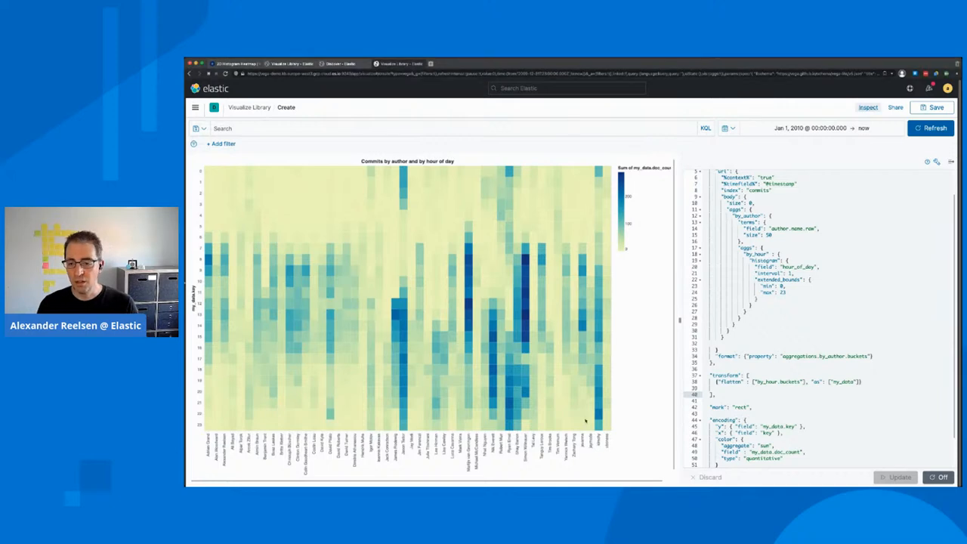
pyautogui.click(755, 385)
# - Replace the spec with the relative_calc transform and swapped x/y encodings, then update the heatmap
pyautogui.hotkey('ctrl', 'a')
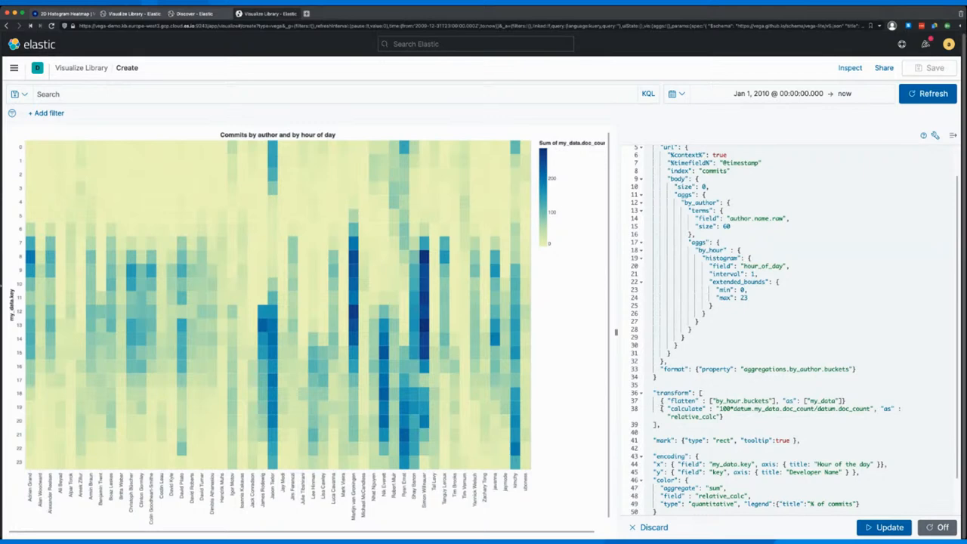
pyautogui.moveTo(660, 408); pyautogui.dragTo(725, 416)
pyautogui.click(727, 416)
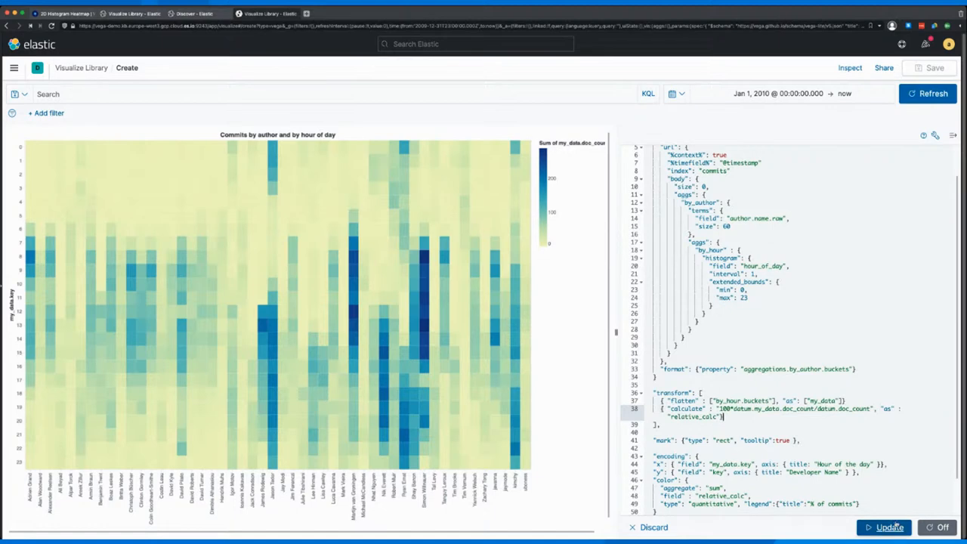
pyautogui.click(883, 527)
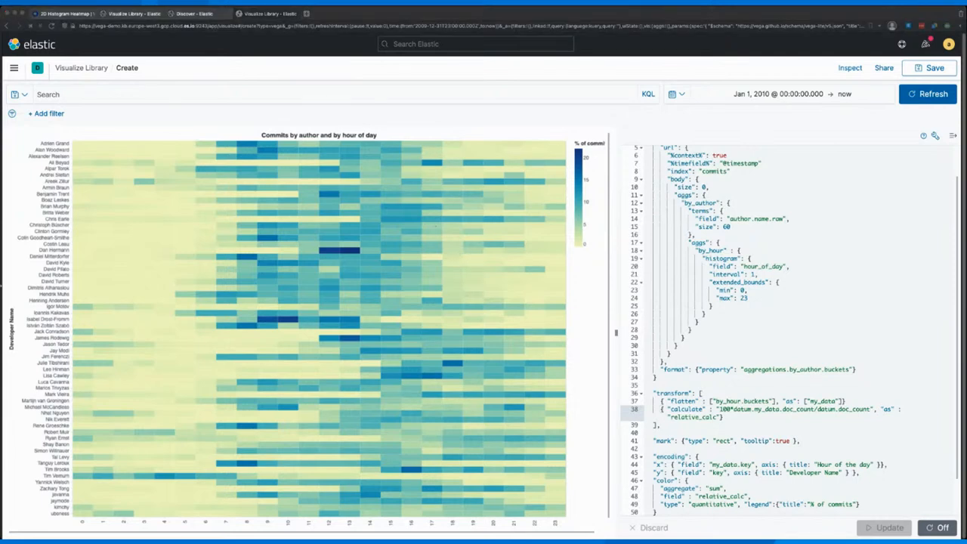
# - Paste the spec with legend:null, name/hour/percent tooltips and '% total commits' title, then update
pyautogui.hotkey('ctrl', 'a')
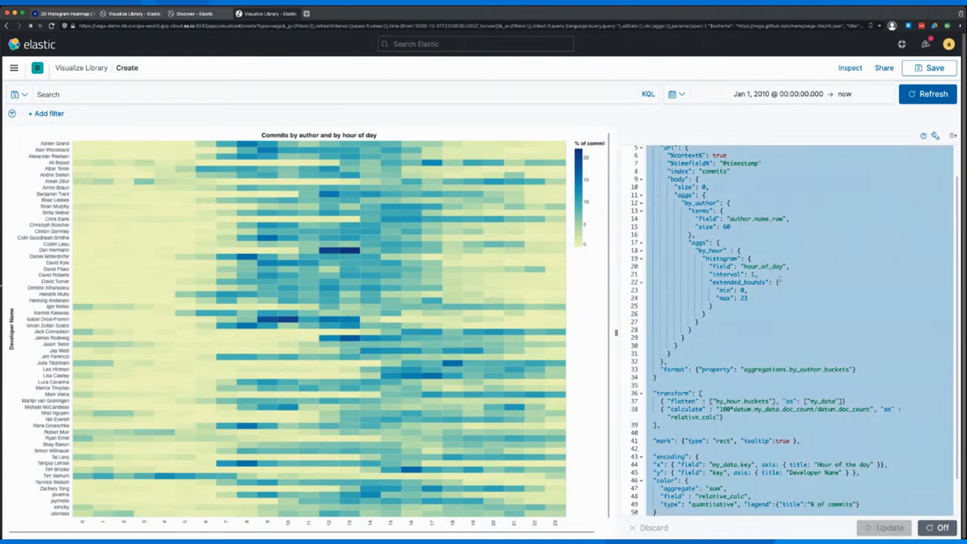
pyautogui.hotkey('ctrl', 'v')
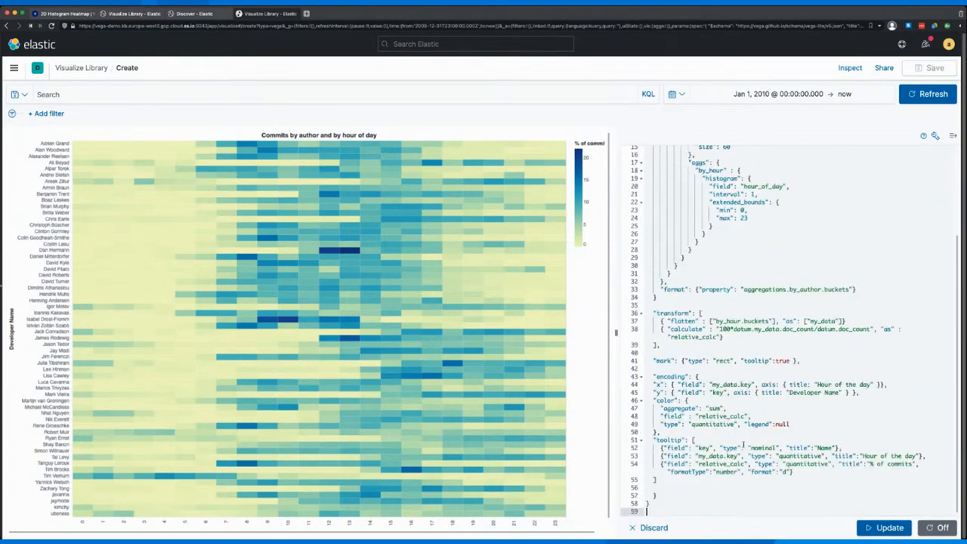
pyautogui.moveTo(652, 439); pyautogui.dragTo(681, 480)
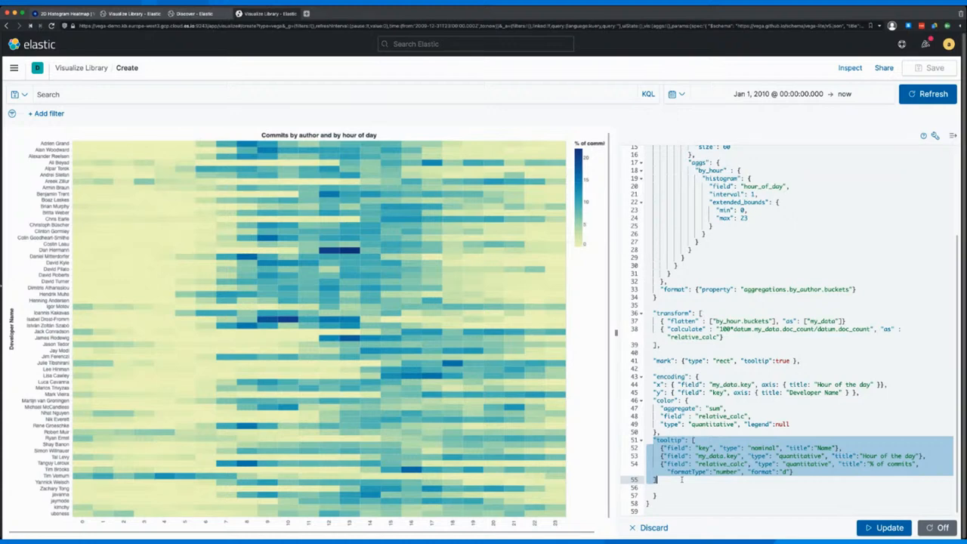
pyautogui.click(879, 527)
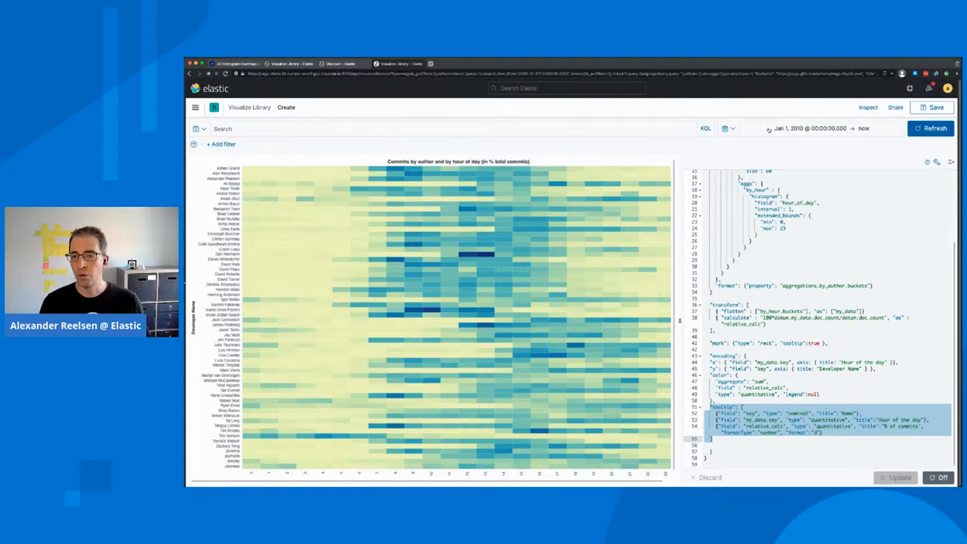
# - Set the time range to Last 2 years from the recently used ranges
pyautogui.click(733, 130)
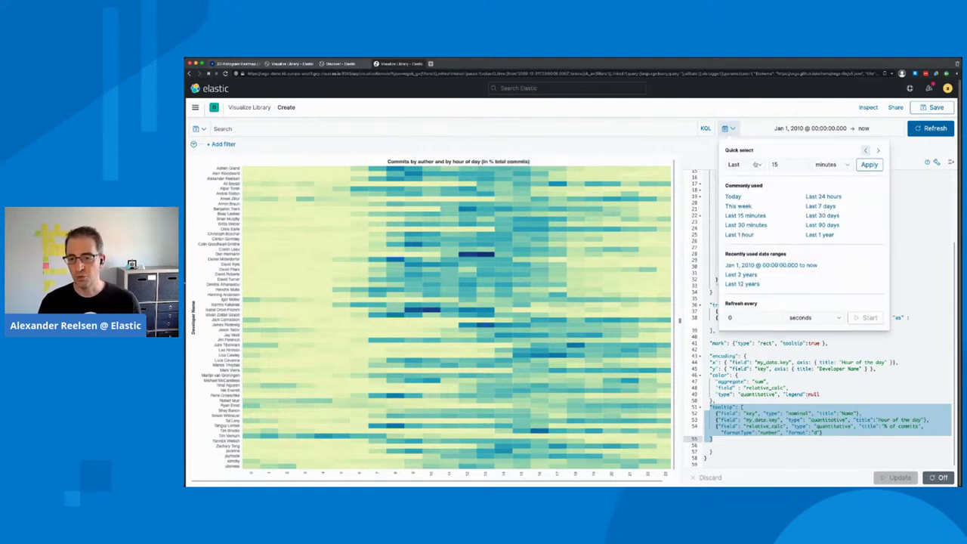
pyautogui.click(740, 275)
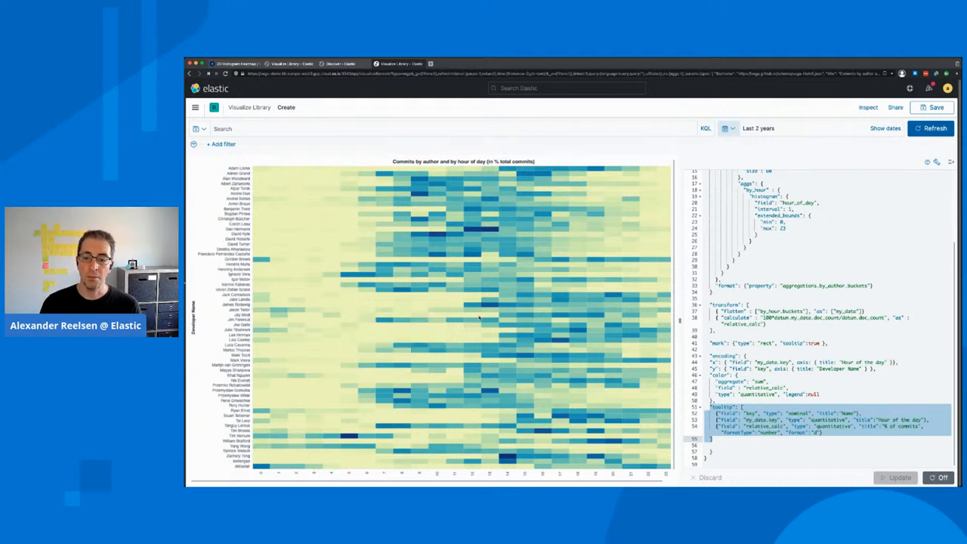
# - Review the transform block in the spec and switch to the Vega-Lite 2D Histogram Heatmap example
pyautogui.click(804, 311)
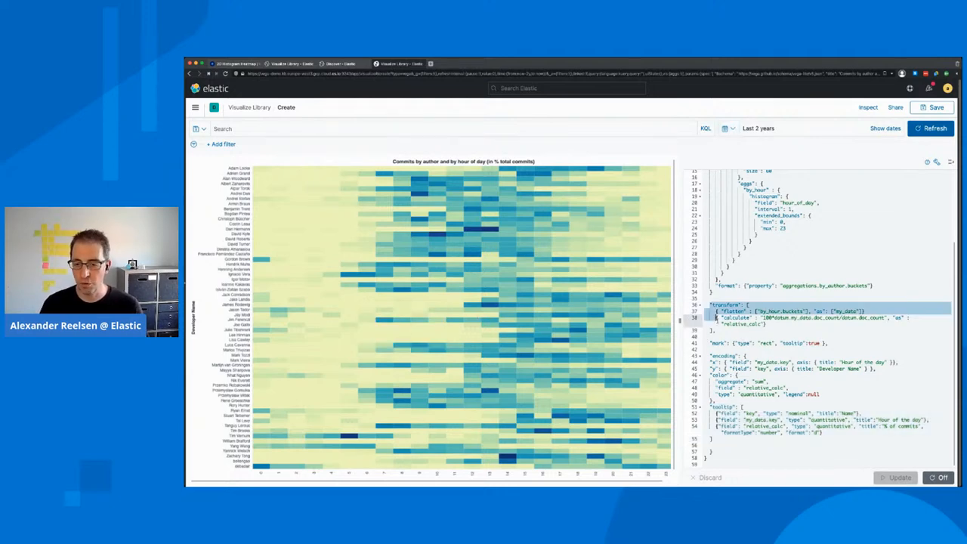
pyautogui.moveTo(710, 305); pyautogui.dragTo(717, 330)
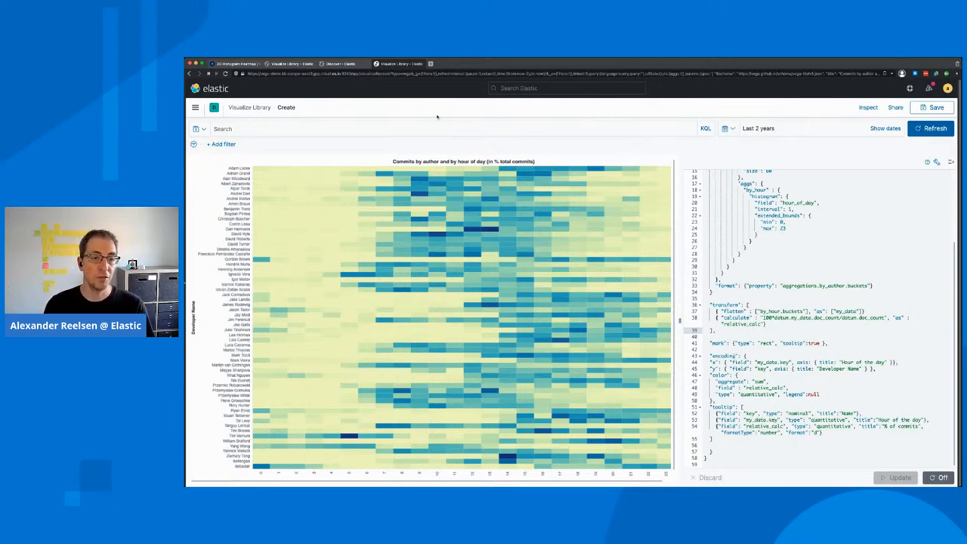
pyautogui.hotkey('ctrl', 'Tab')
pyautogui.click(443, 90)
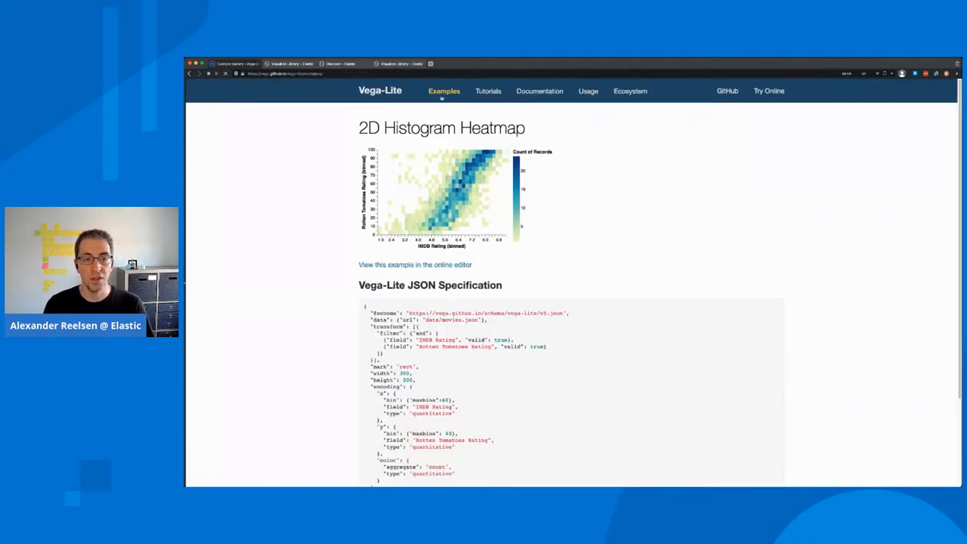
pyautogui.scroll(-8, 576, 233)
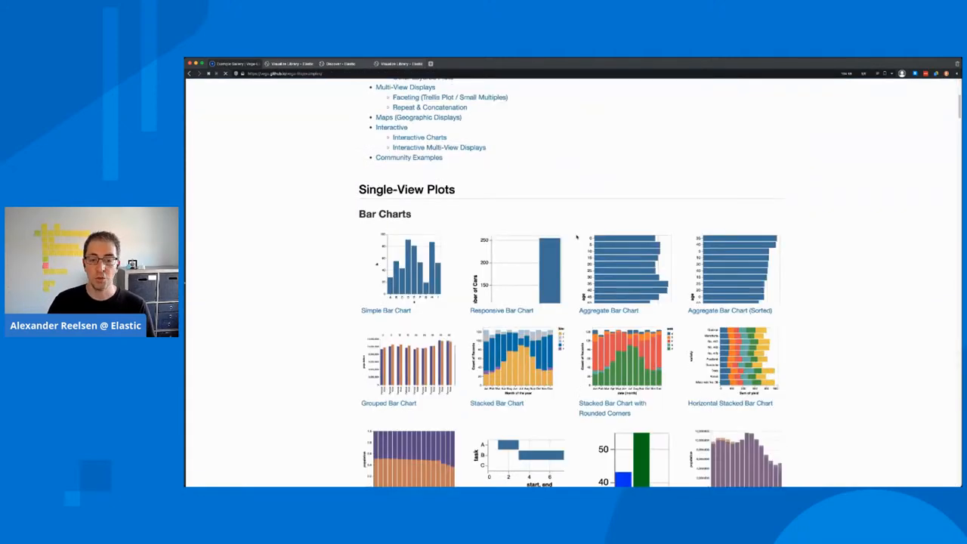
pyautogui.scroll(-5, 576, 234)
pyautogui.scroll(-5, 577, 233)
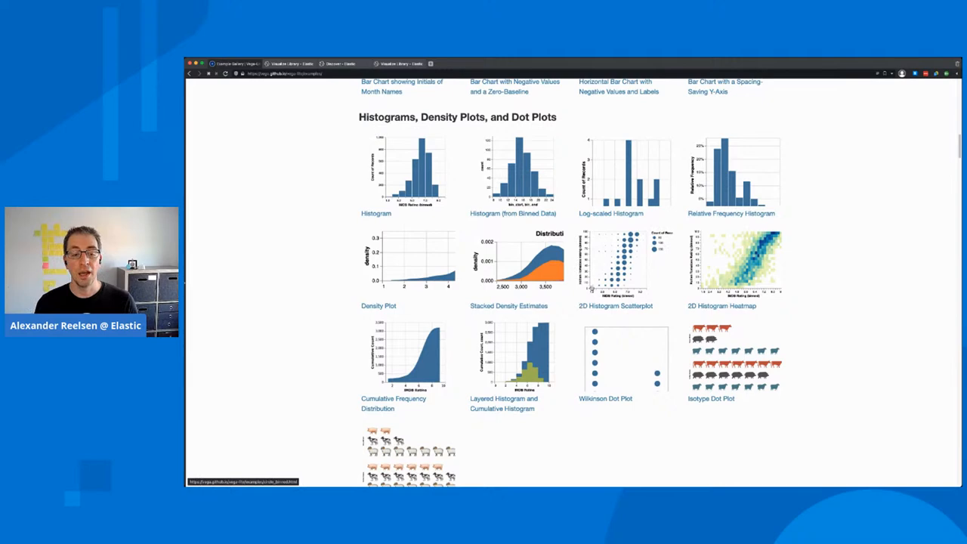
pyautogui.scroll(-5, 582, 257)
pyautogui.scroll(-5, 592, 287)
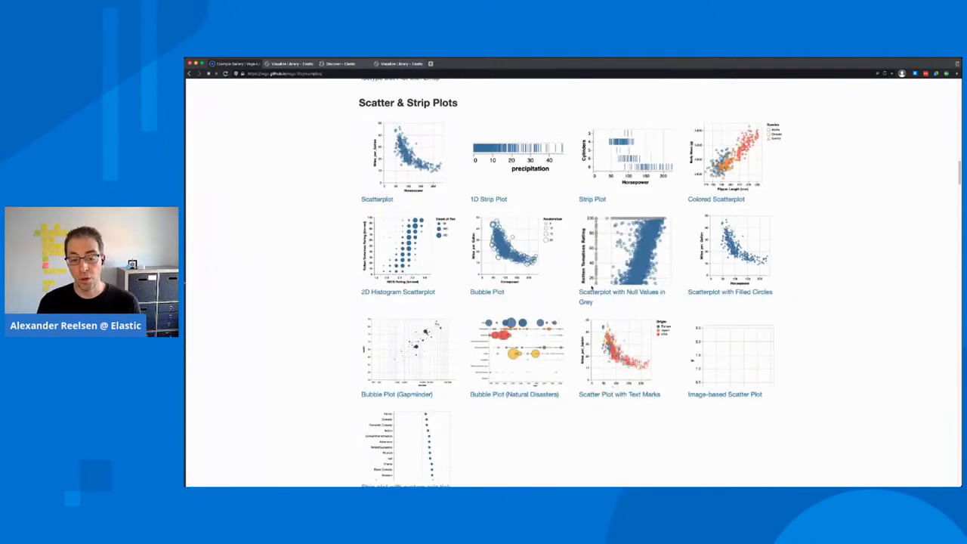
pyautogui.scroll(-5, 591, 287)
pyautogui.scroll(-3, 591, 287)
pyautogui.hotkey('ctrl', 'Tab')
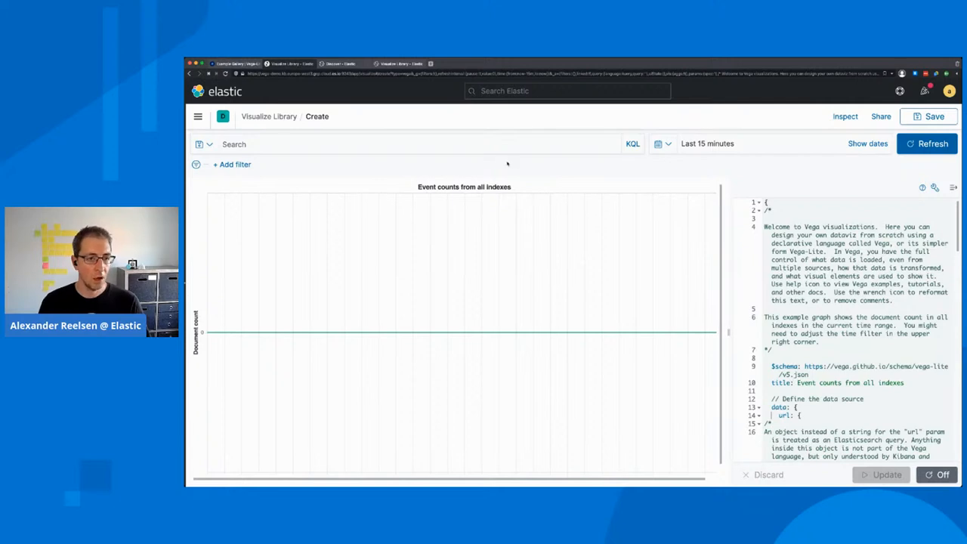
pyautogui.click(400, 63)
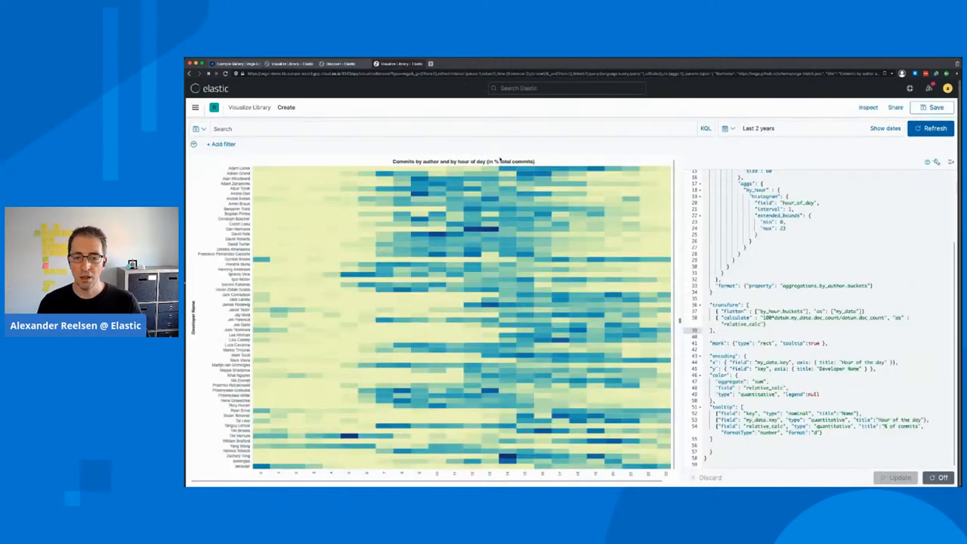